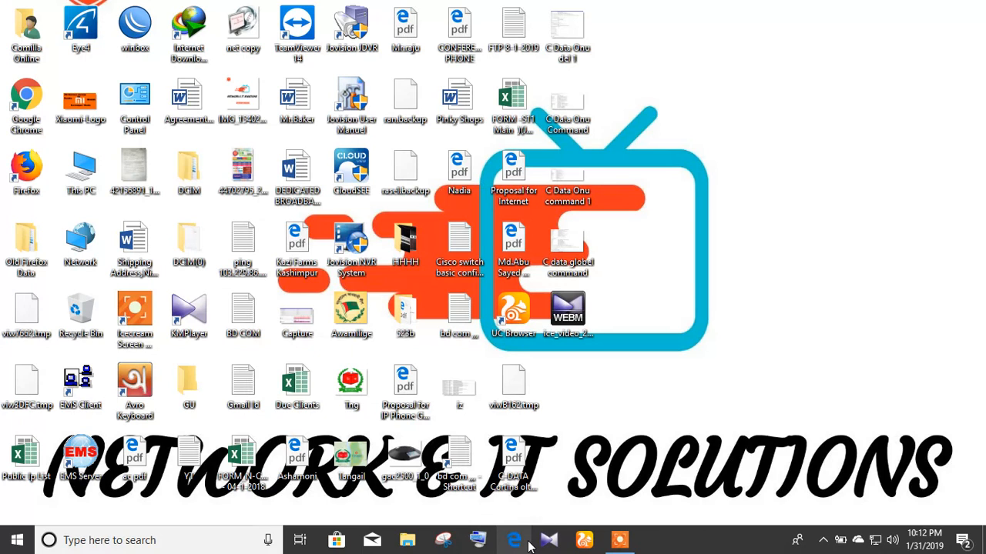
Step: Launch Microsoft Edge from the taskbar to a new Start tab
click(620, 540)
click(525, 517)
click(525, 517)
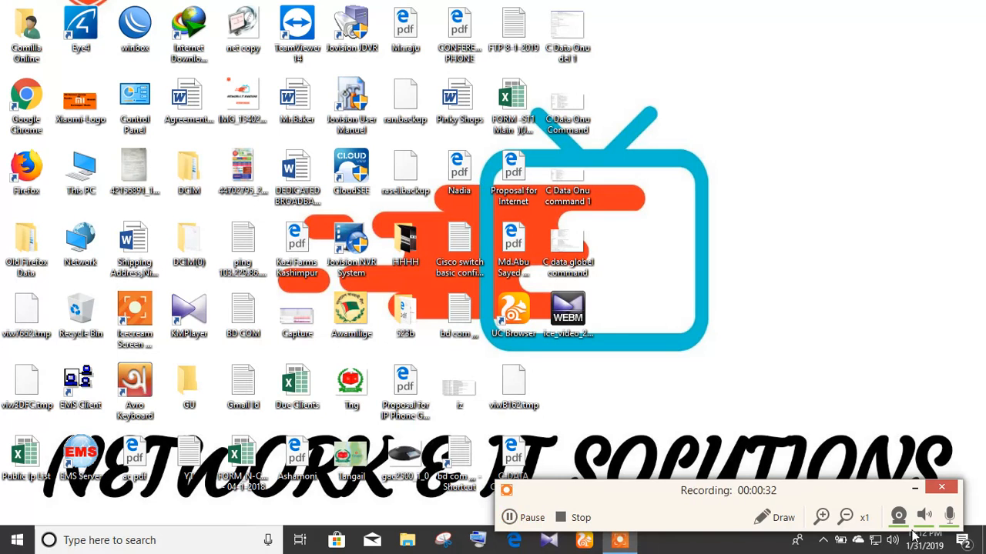
click(915, 488)
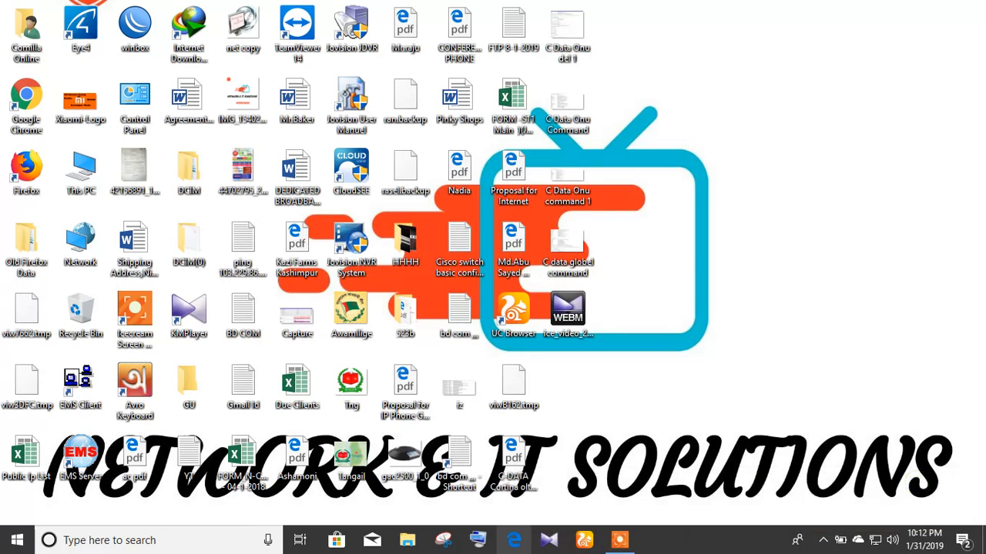
click(519, 543)
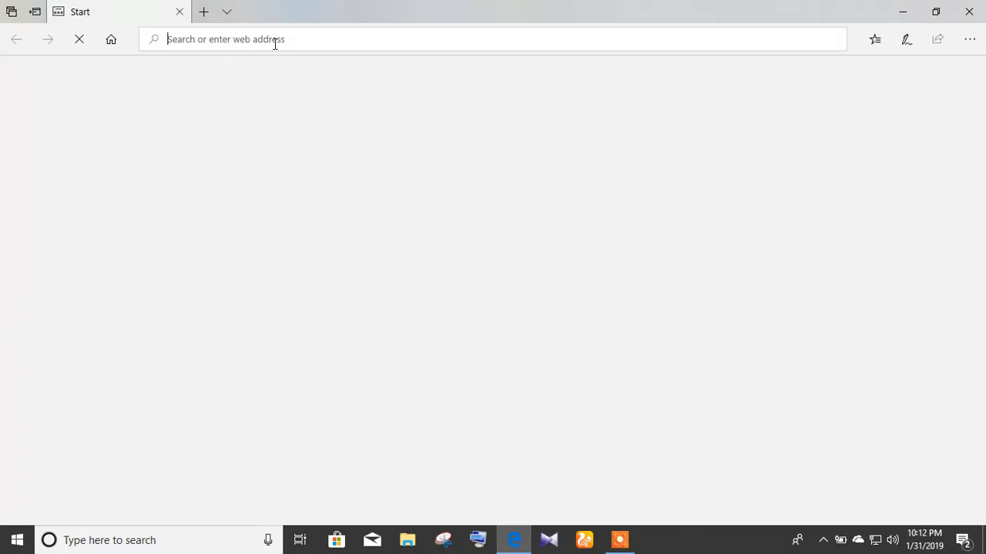
Step: Load the OLT management page at 10.10.10.10
click(275, 40)
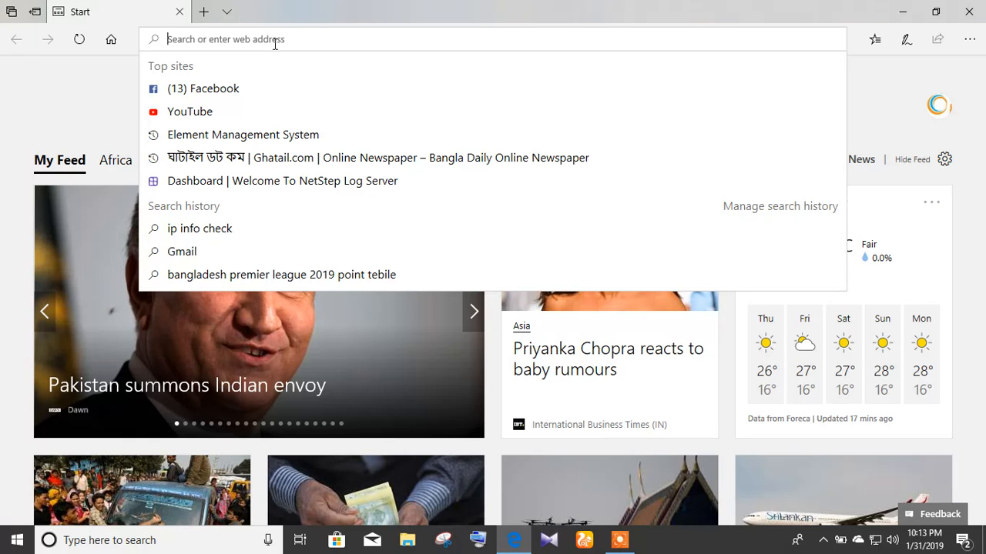
text(10)
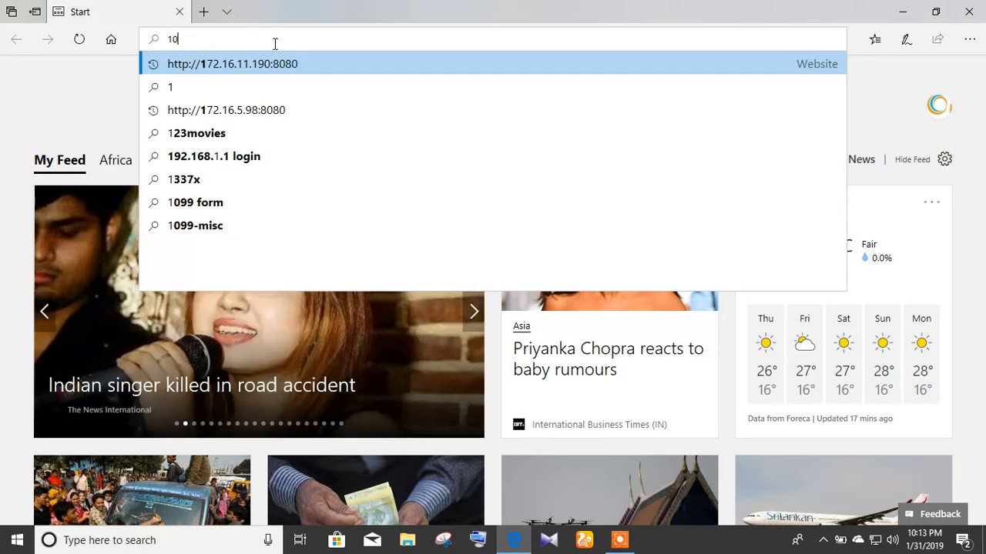
text(.10.10.10)
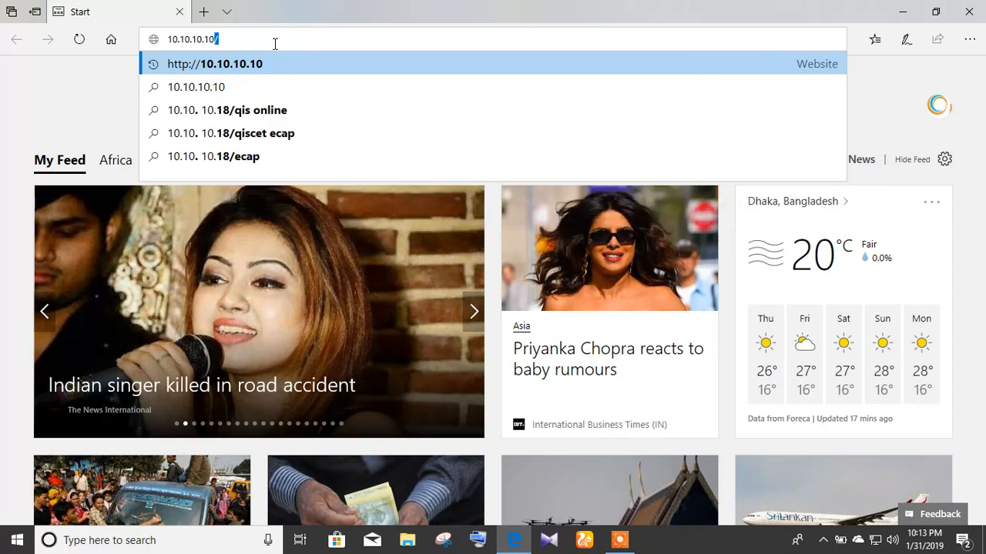
key(Return)
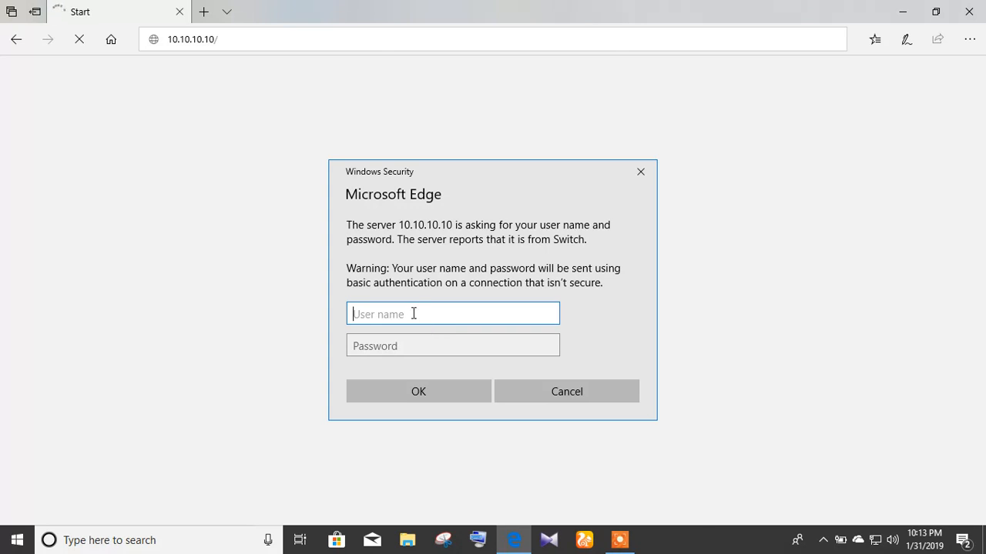
Step: Log in with the admin user name and its password
text(admin)
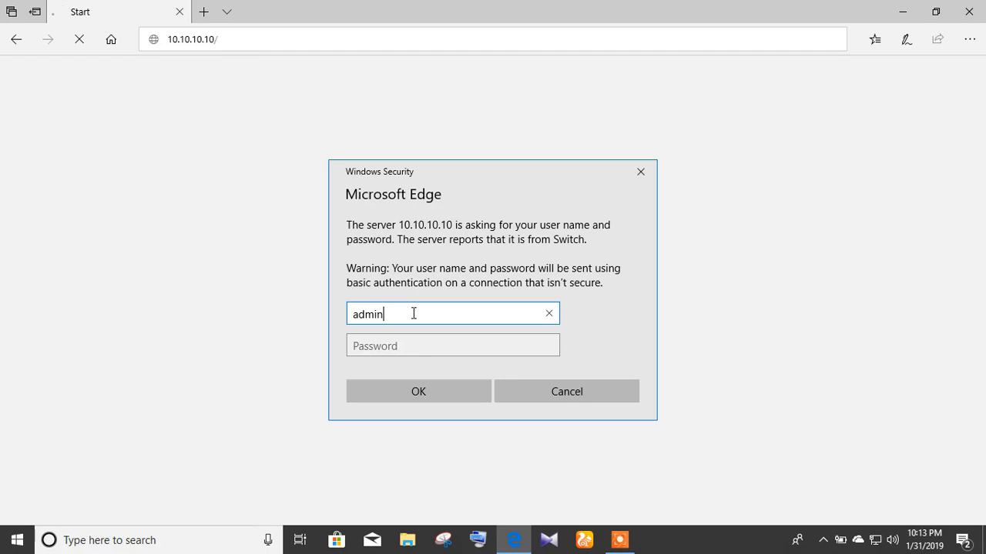
key(Tab)
text(****)
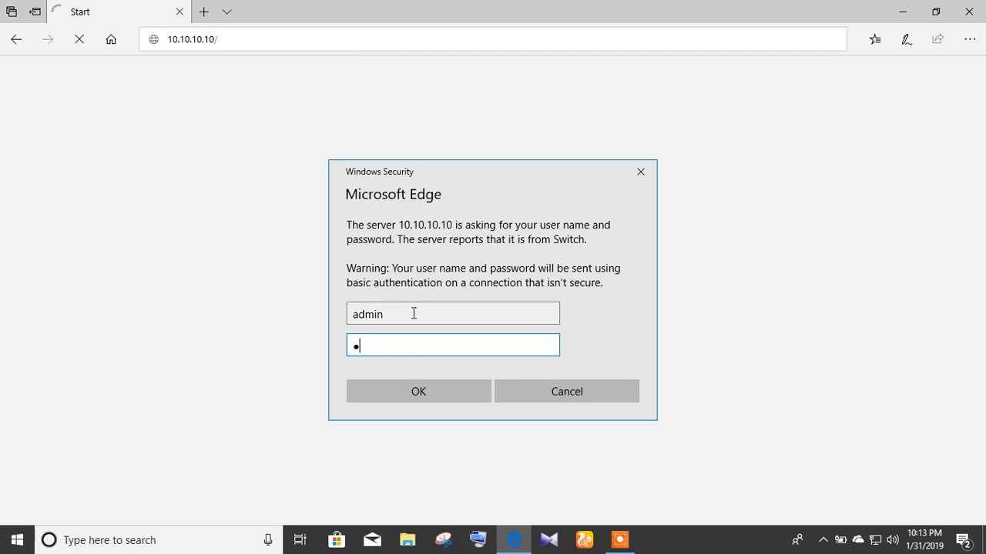
key(Return)
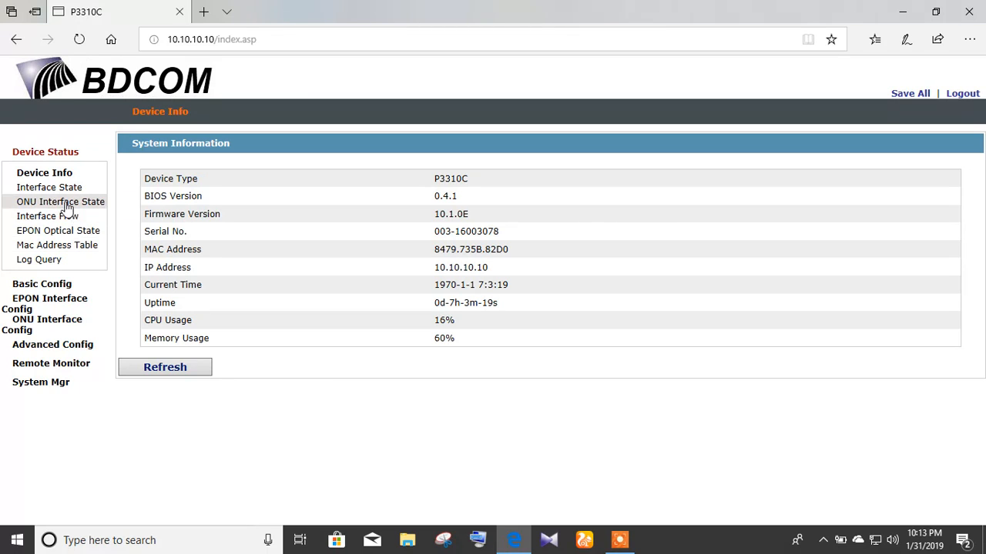
Step: Open ONU Interface State and browse to page 2 of the ONU list and back to page 1
click(66, 202)
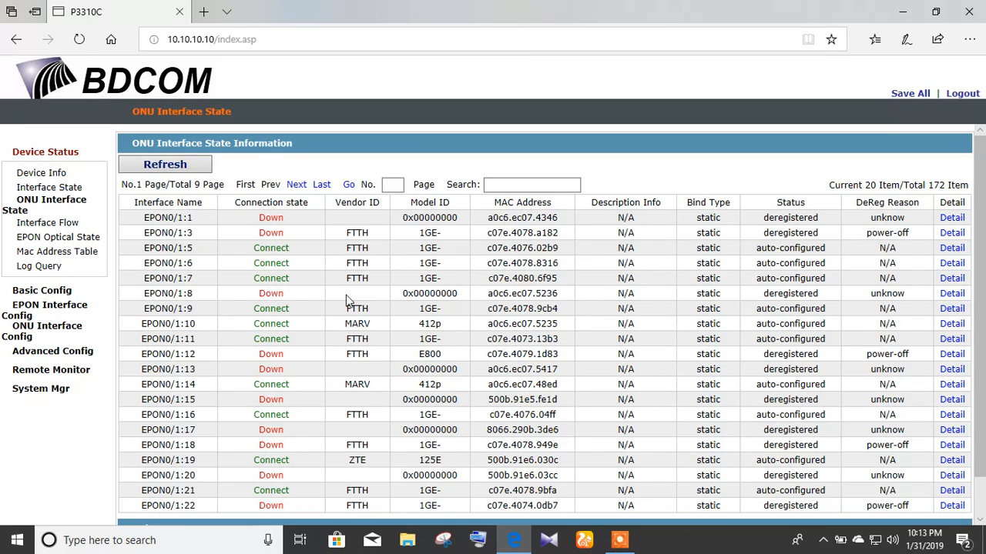
scroll(348, 302, down, 1)
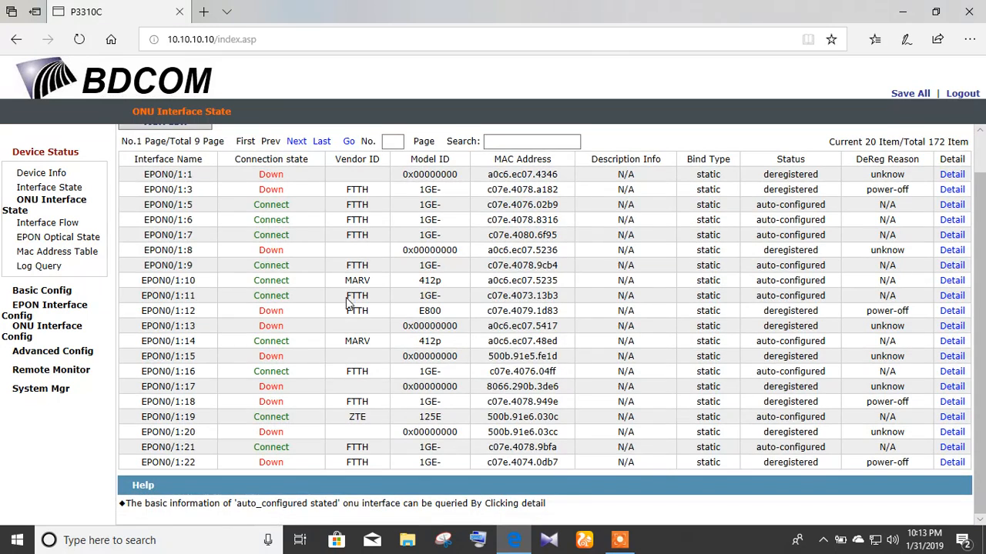
click(305, 144)
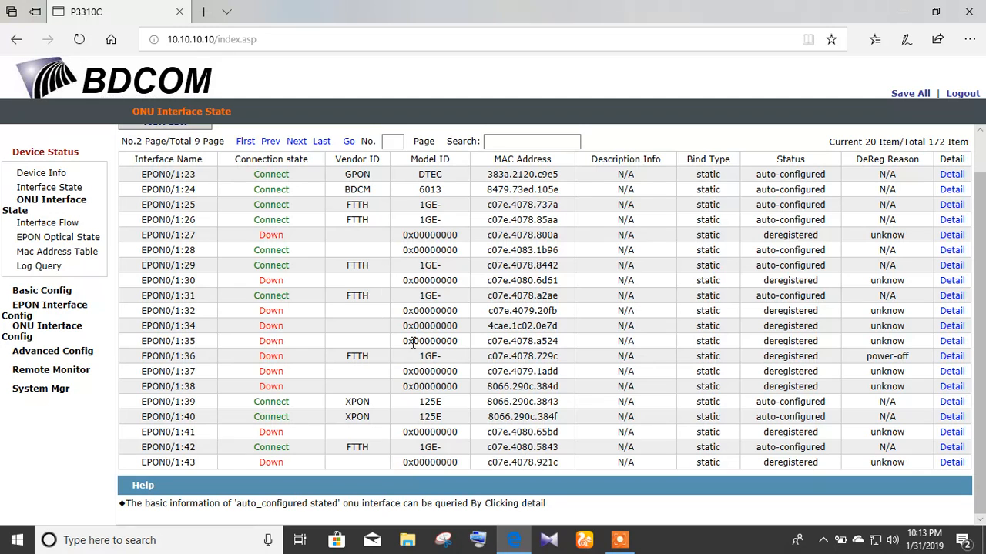
click(619, 541)
click(509, 518)
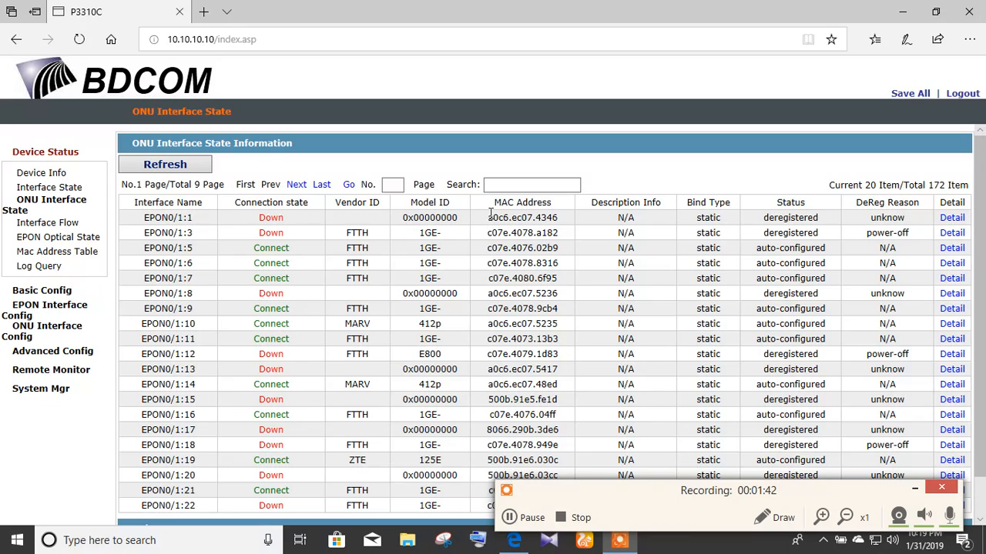
Step: Copy EPON0/1:1's MAC a0c6.ec07.4346 and minimize Edge
drag(488, 218, 561, 223)
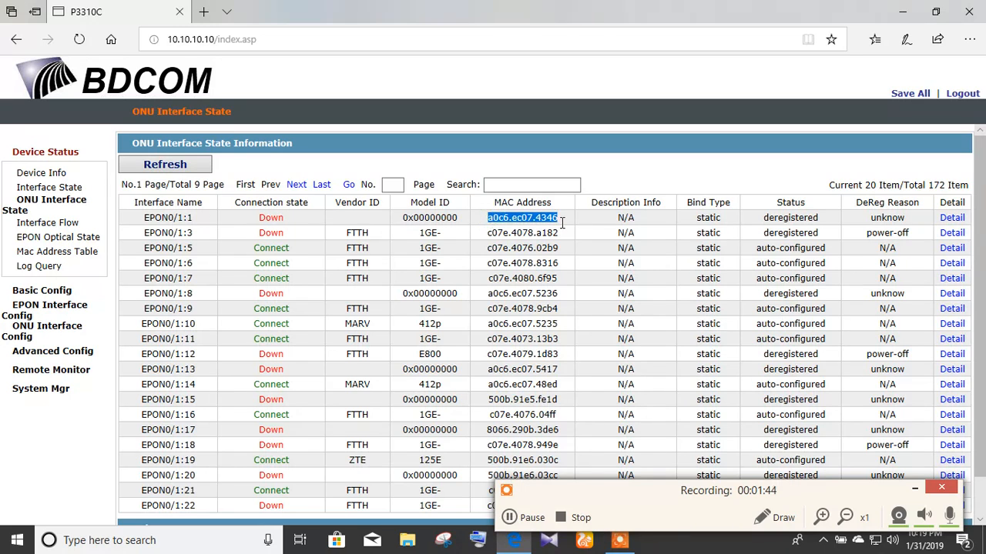
right_click(540, 218)
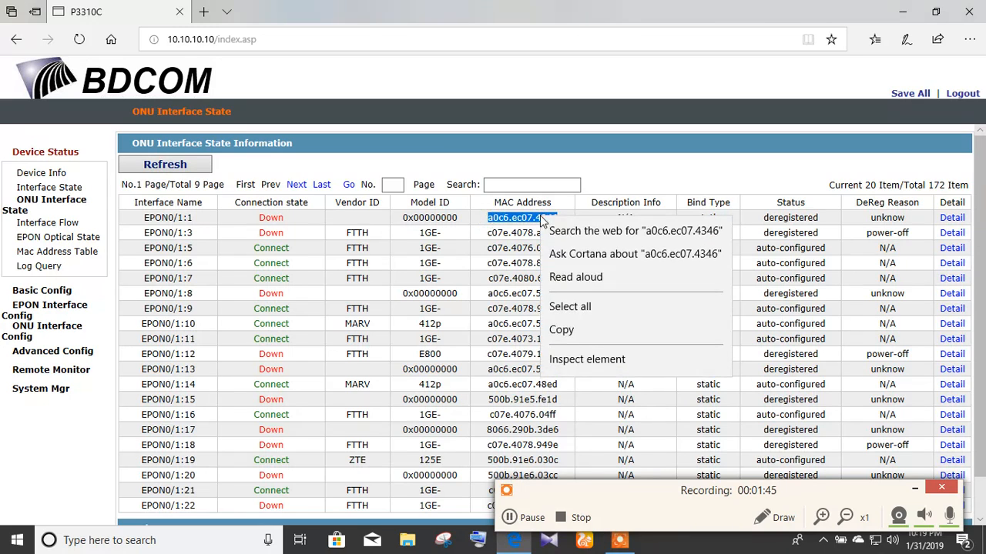
click(579, 332)
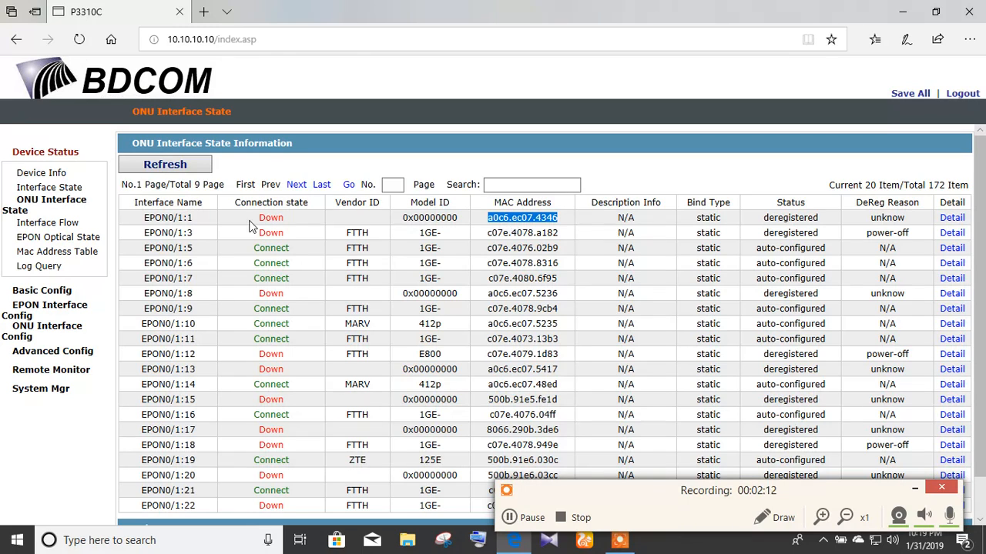
right_click(541, 220)
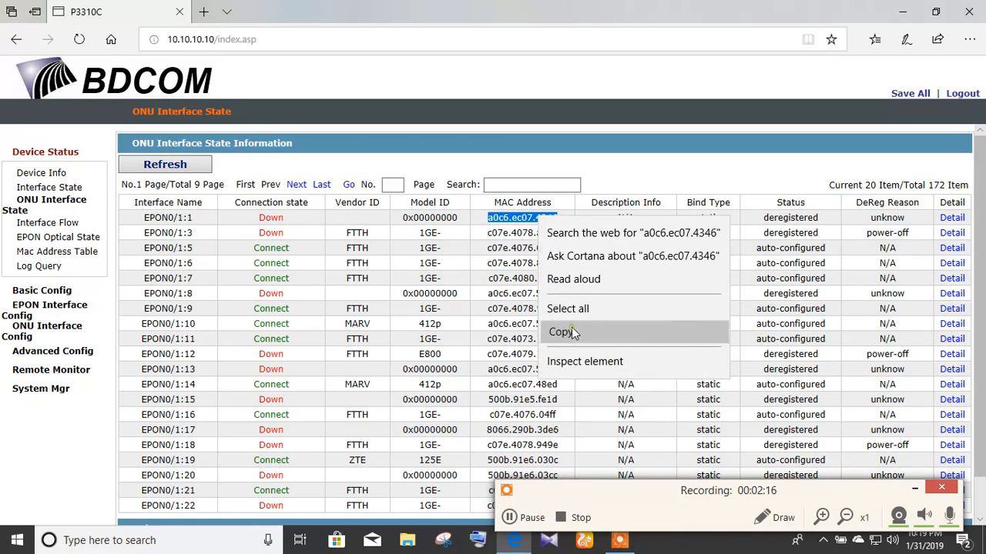
click(561, 332)
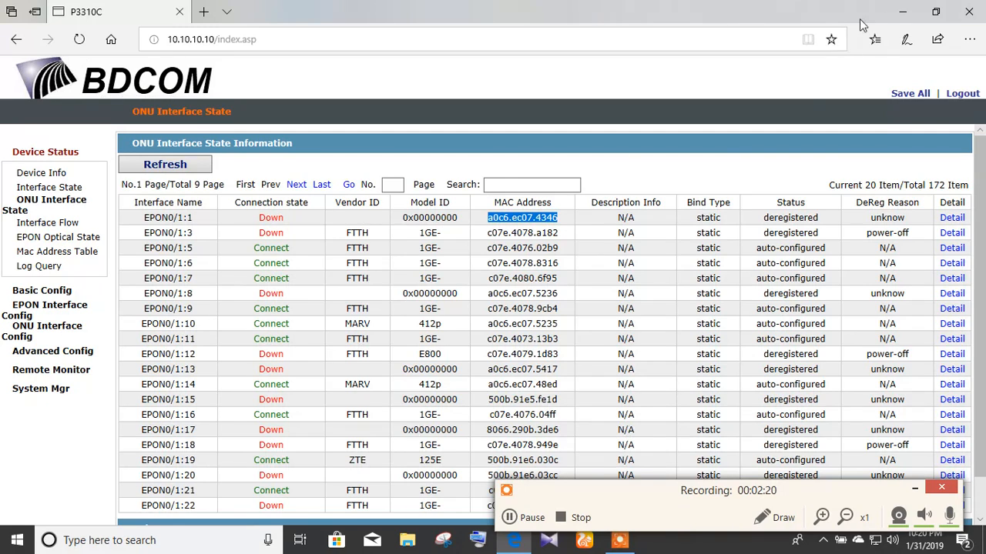
click(904, 8)
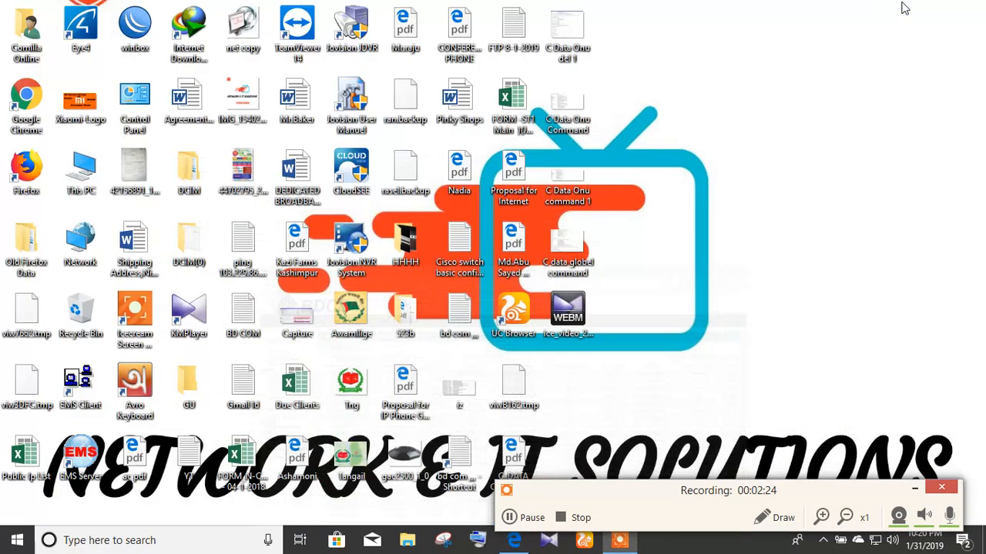
Step: Launch WinBox, connect to Router-2, and start a Telnet session to 10.10.10.10
double_click(135, 26)
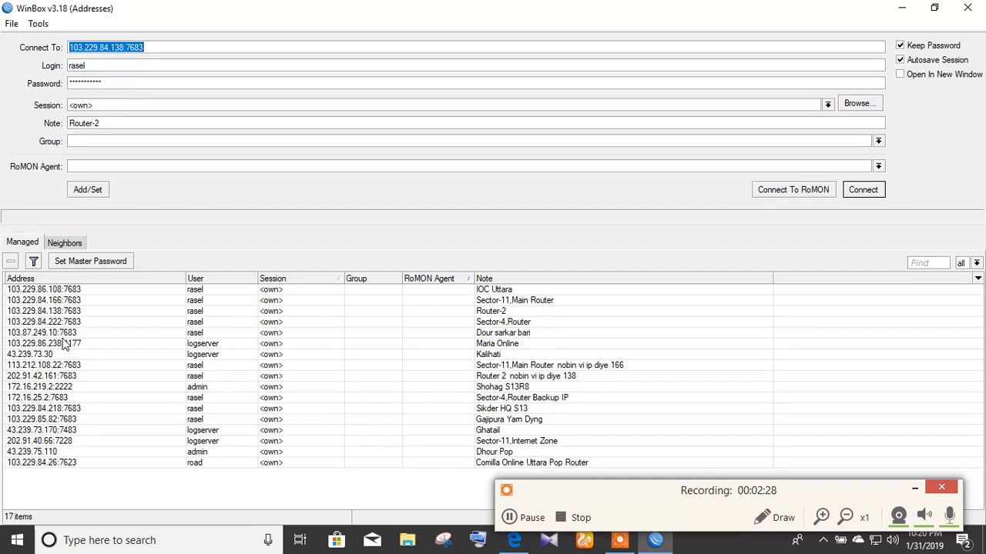
double_click(62, 311)
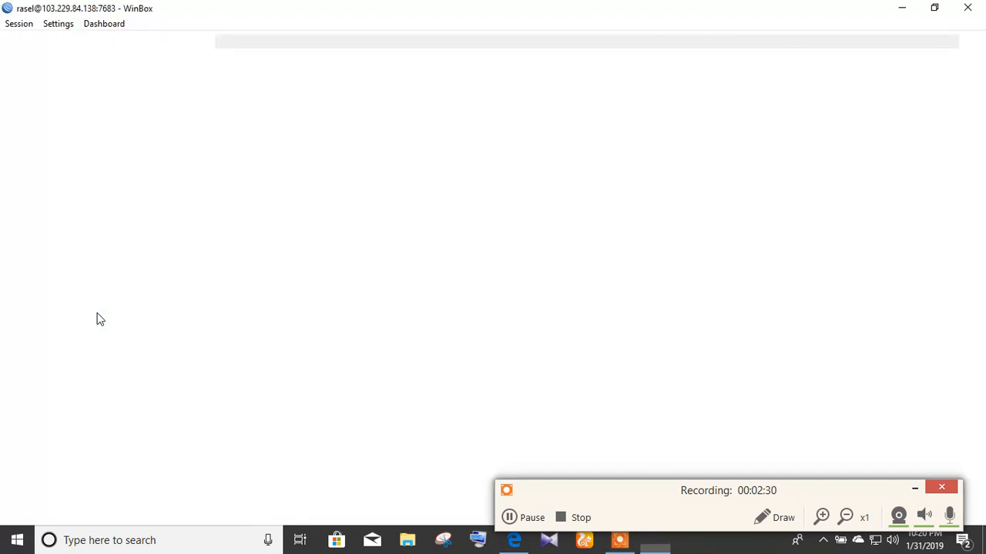
click(83, 300)
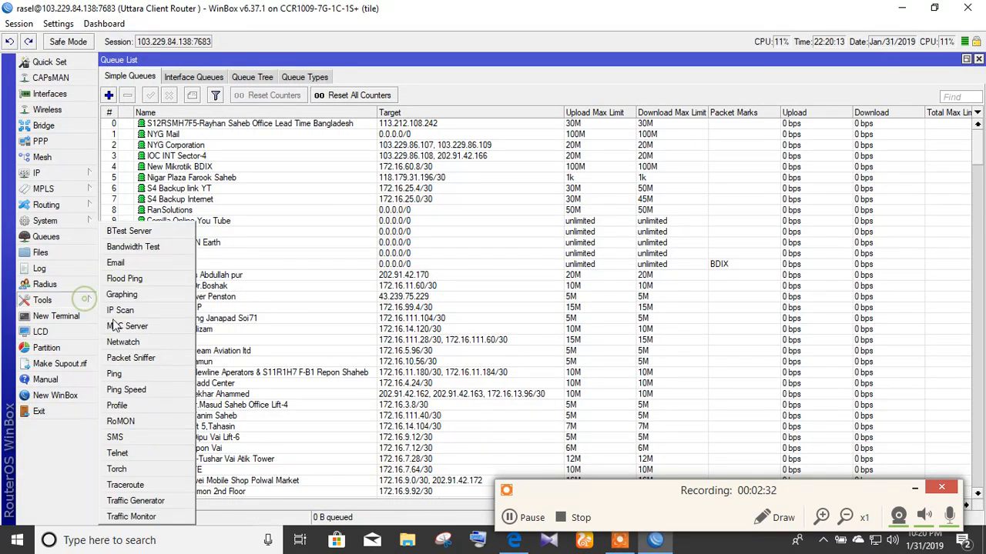
click(136, 455)
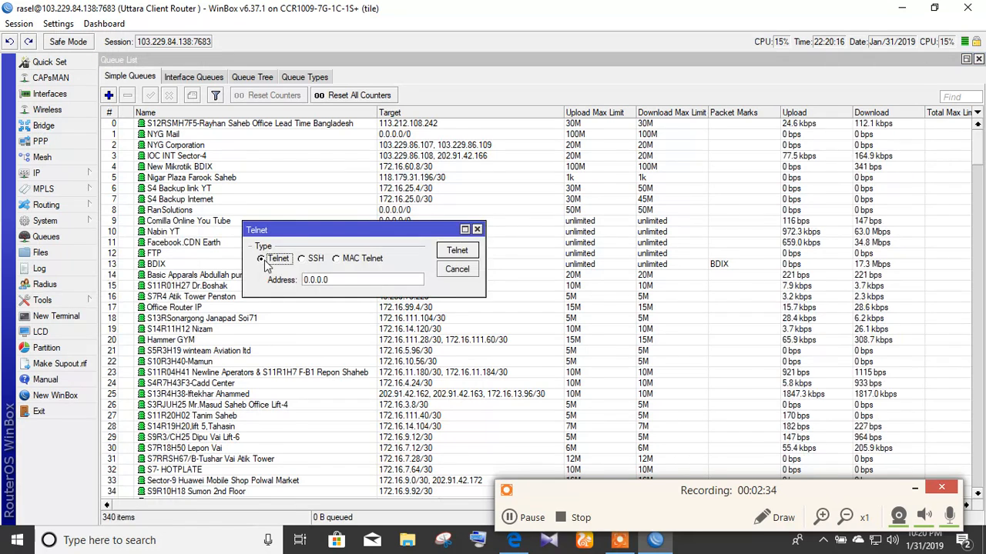
click(351, 281)
double_click(351, 281)
text(10.10.10.10)
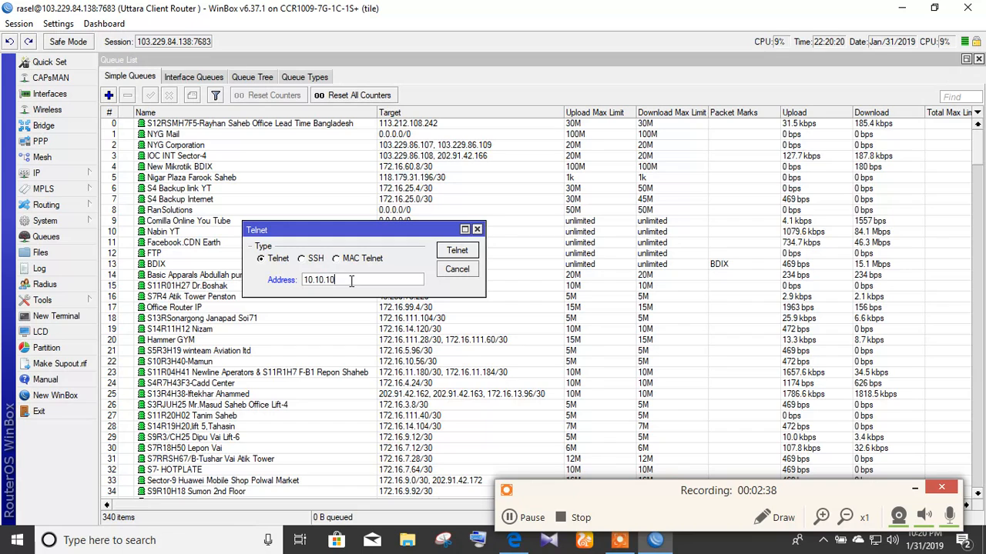
key(Return)
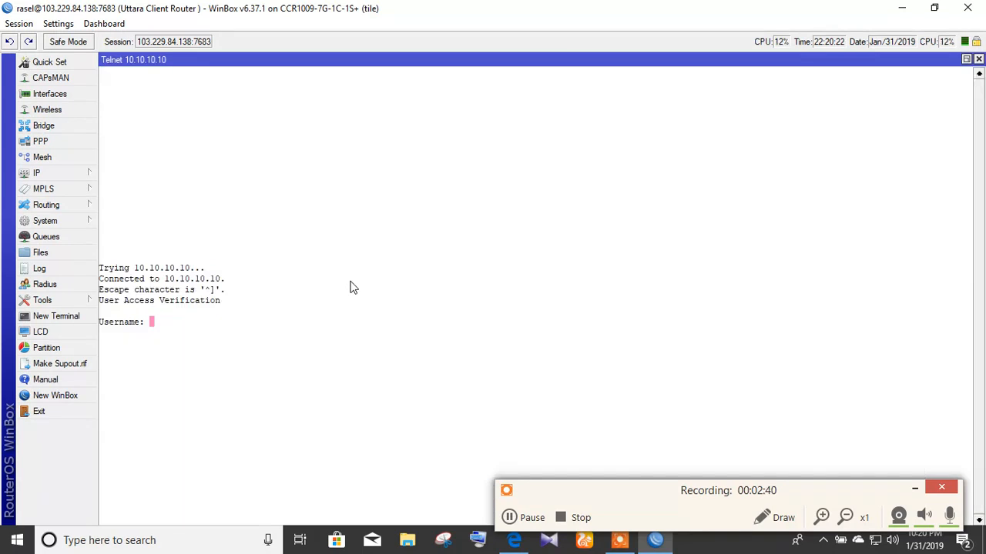
Step: Log into the OLT as admin, then enter enable and global config modes
text(admin)
key(Return)
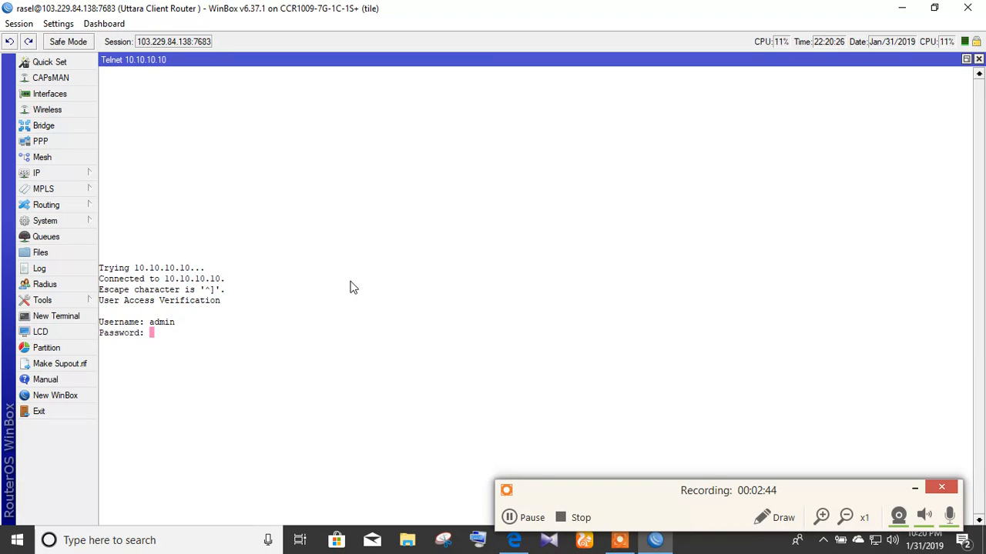
key(Return)
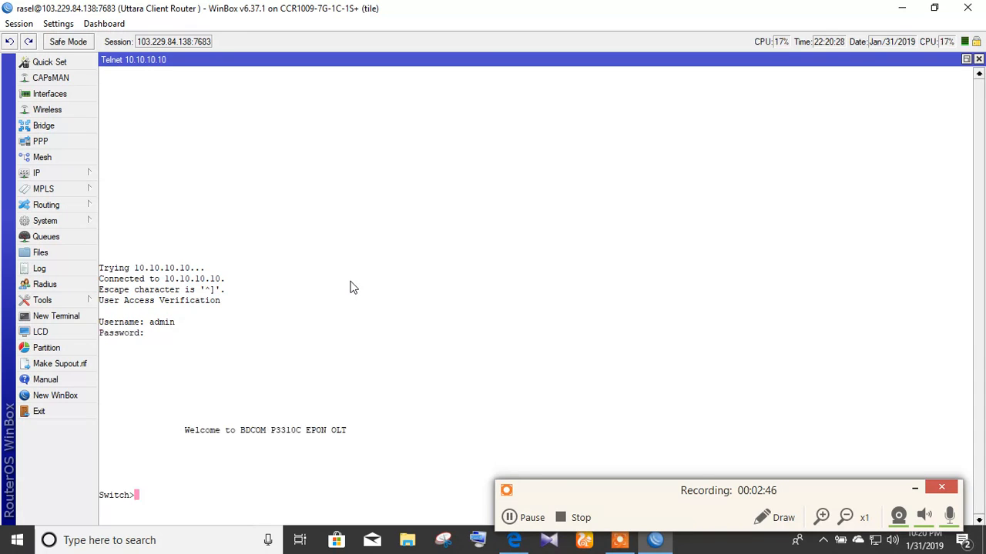
text(enable)
key(Return)
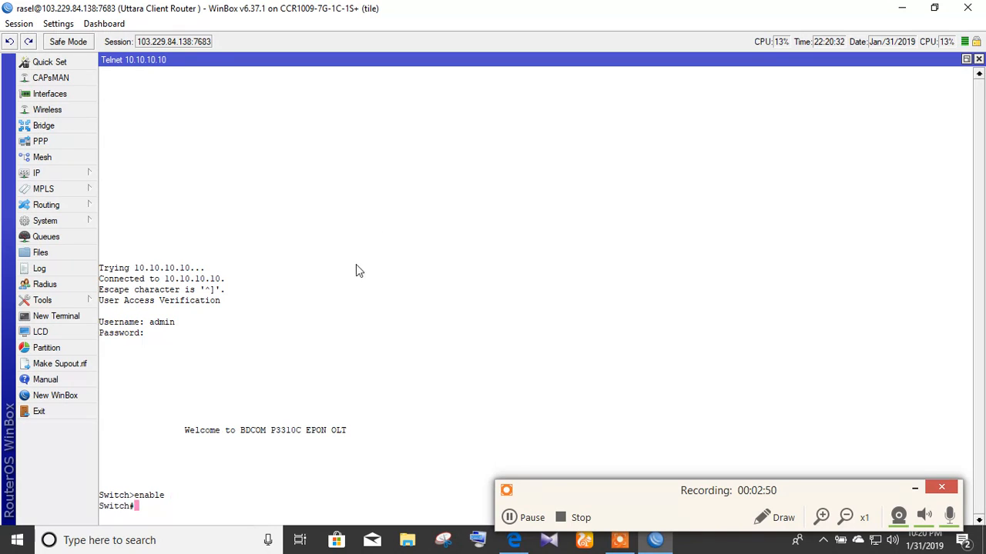
click(912, 490)
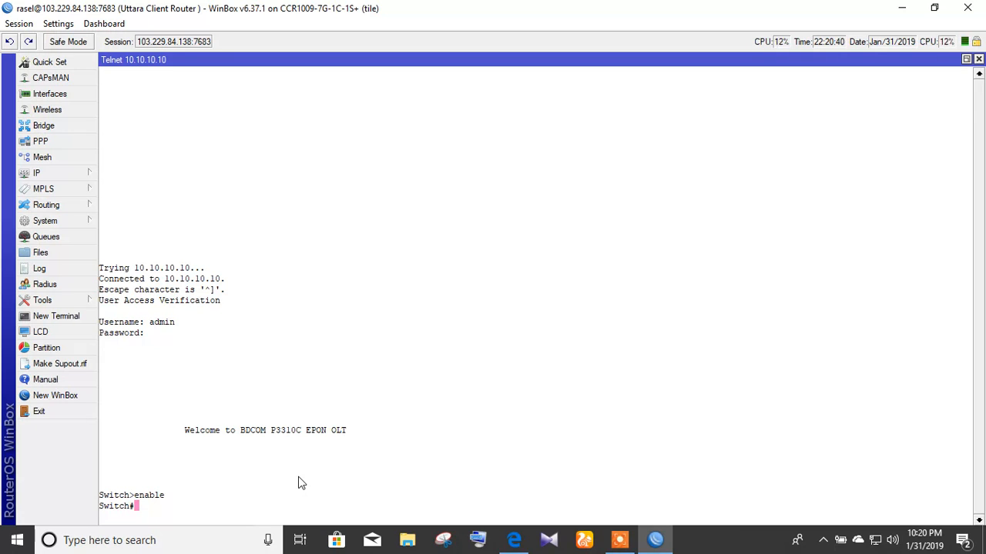
text(config)
key(Return)
Step: Enter interface configuration for epon 0/1
text(inte)
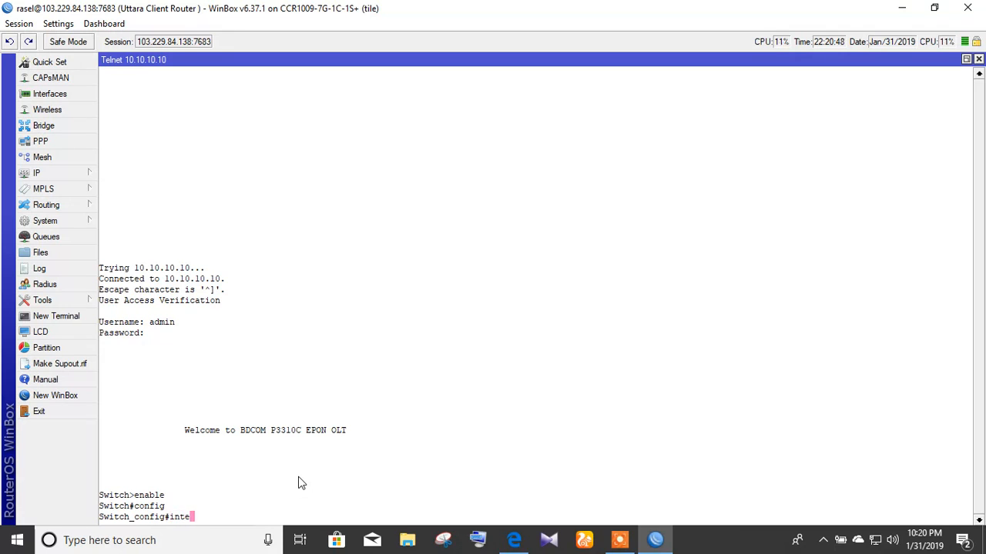
key(Tab)
text(epon)
text(0/)
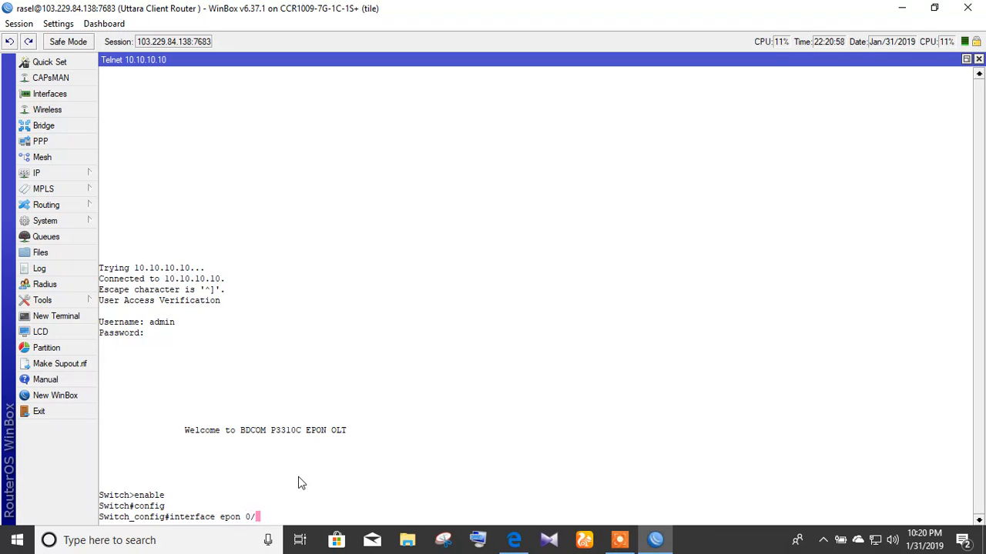
text(1)
key(Return)
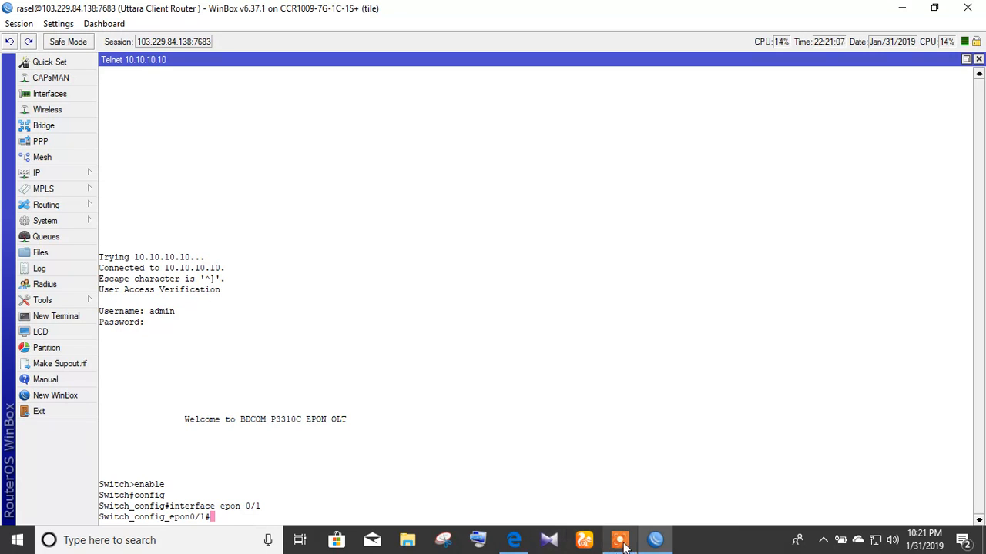
Step: Back in the Telnet terminal, type 'no epon bind-onu mac' at a fresh prompt
click(619, 540)
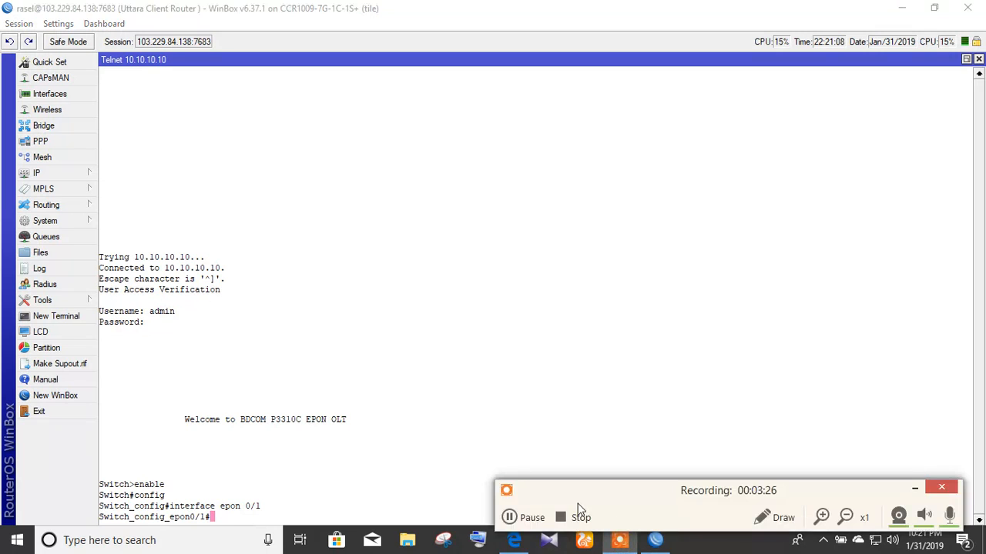
click(508, 518)
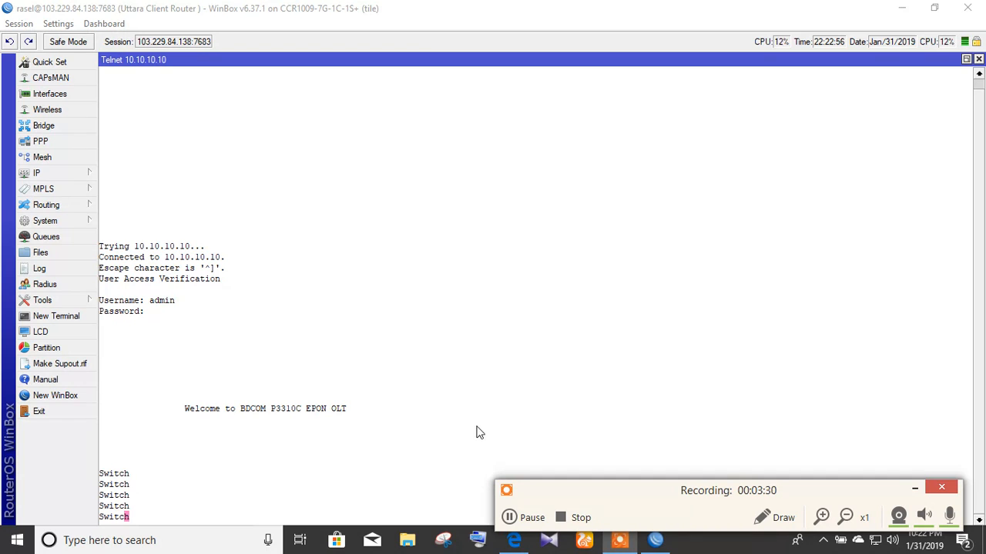
click(452, 368)
key(Return)
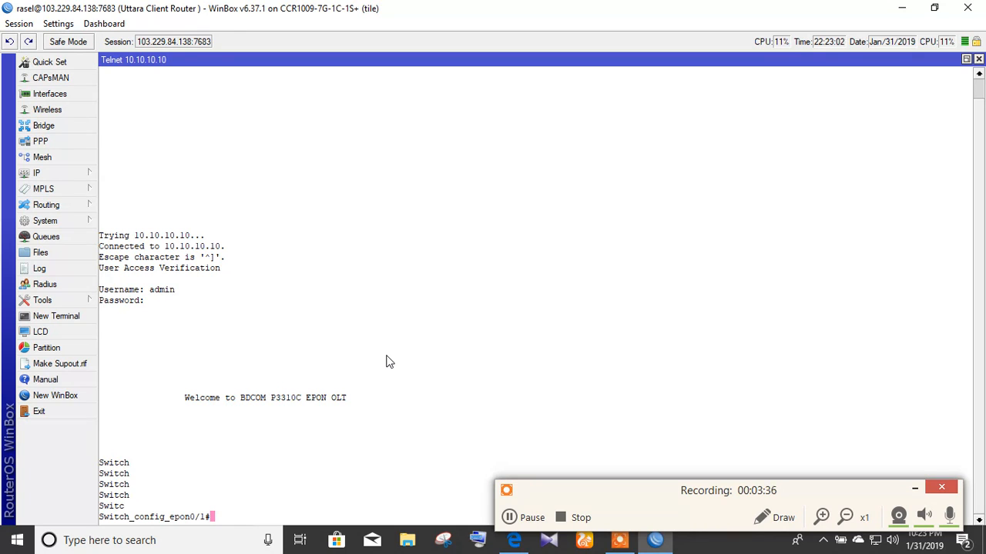
text(no epon bin)
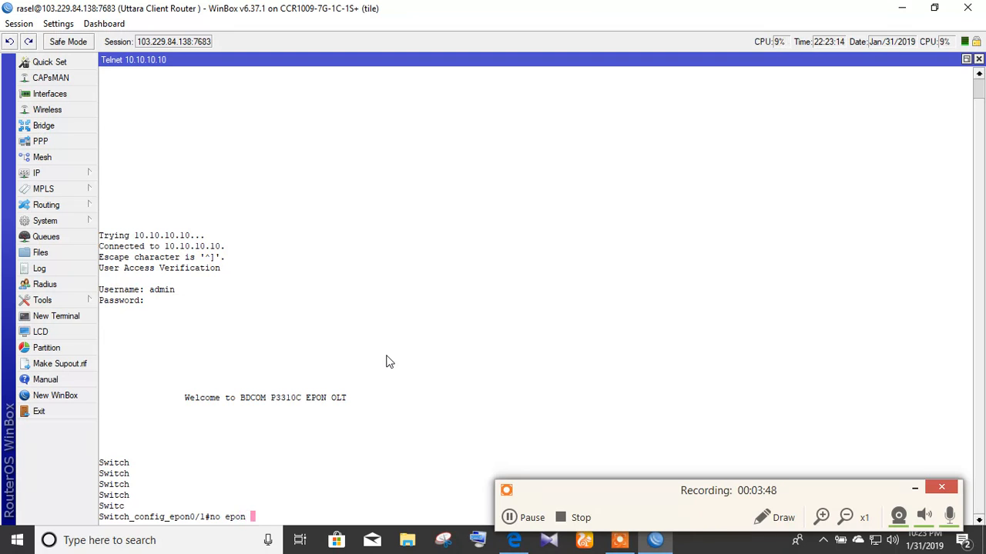
text(d-onu )
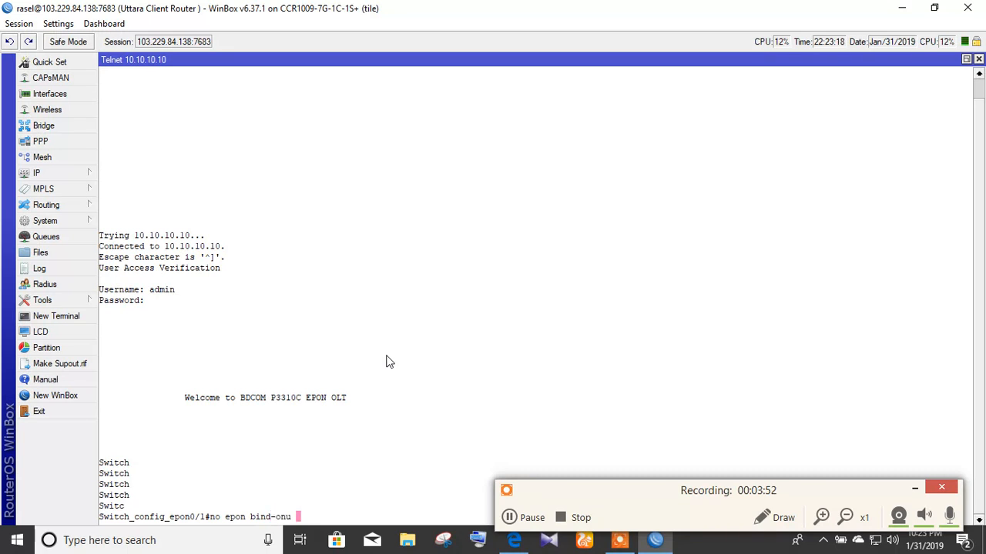
text(mac)
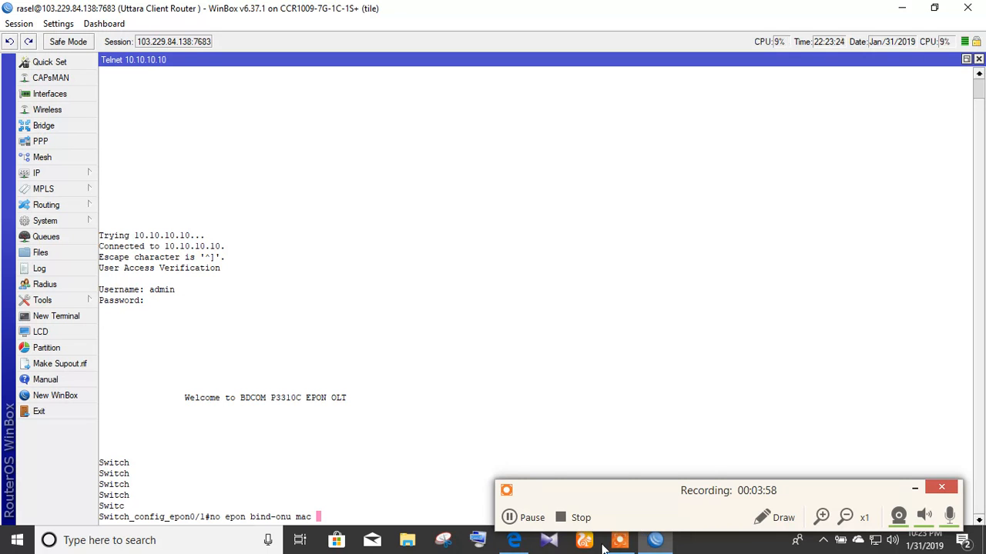
Step: Copy the MAC a0c6.ec07.4346 again from the Edge ONU table
click(513, 540)
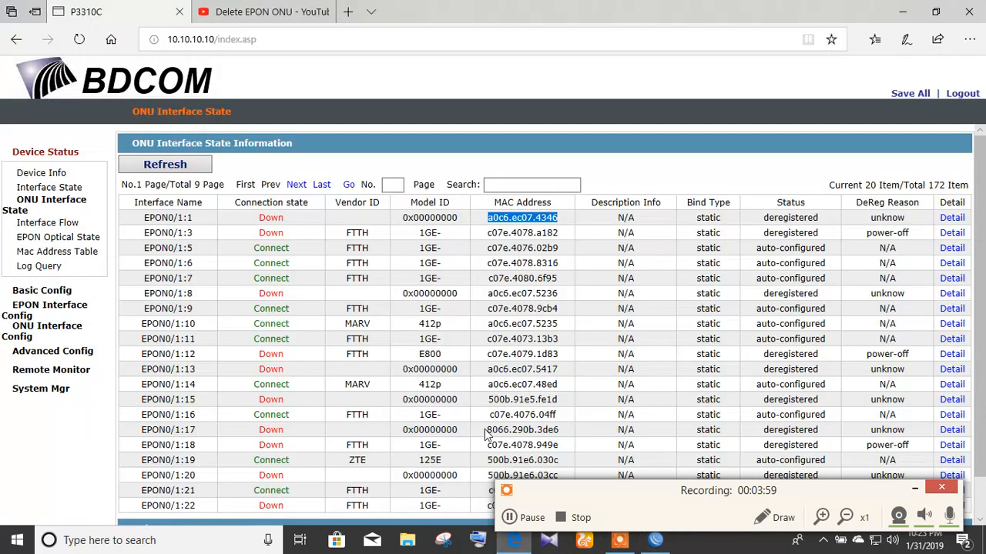
right_click(544, 221)
click(574, 334)
click(915, 9)
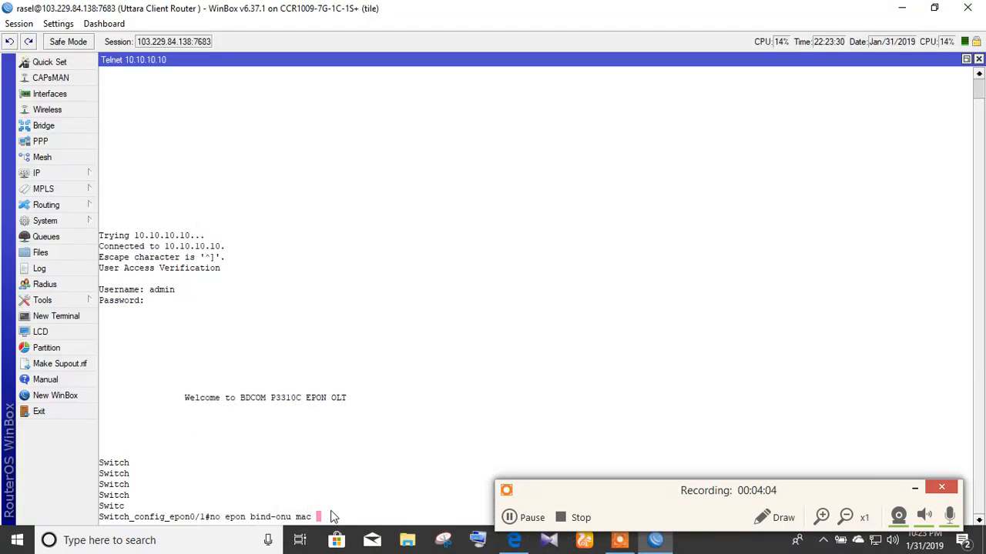
Step: Paste the MAC after the unbind command in Telnet and run it
right_click(330, 521)
click(360, 507)
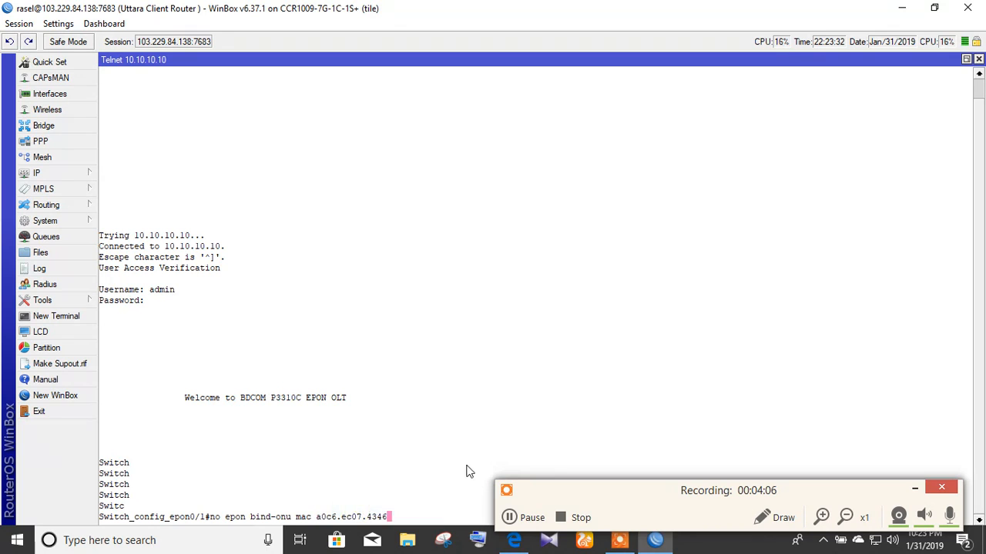
key(Return)
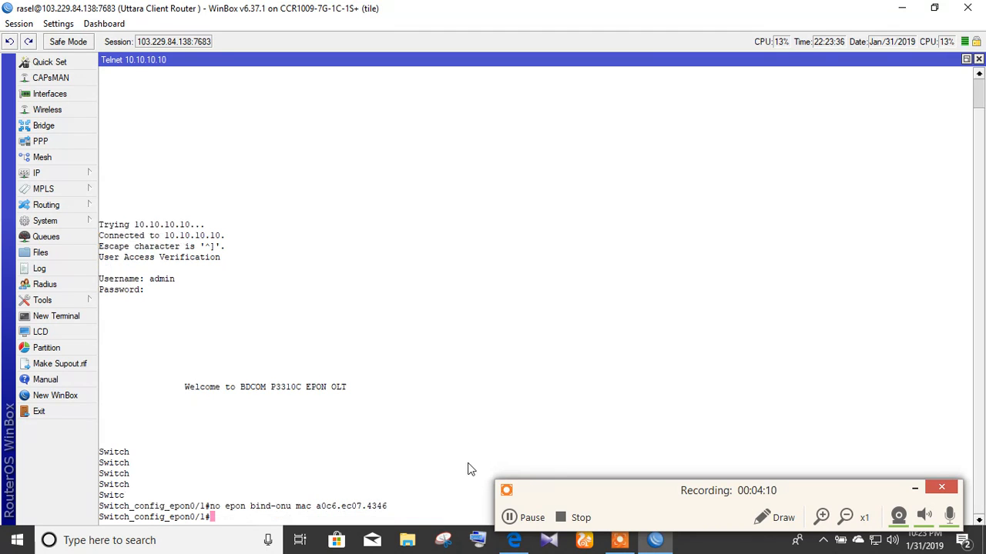
Step: Refresh the Edge ONU list to confirm 171 ONUs without EPON0/1:1, then return to WinBox
click(527, 524)
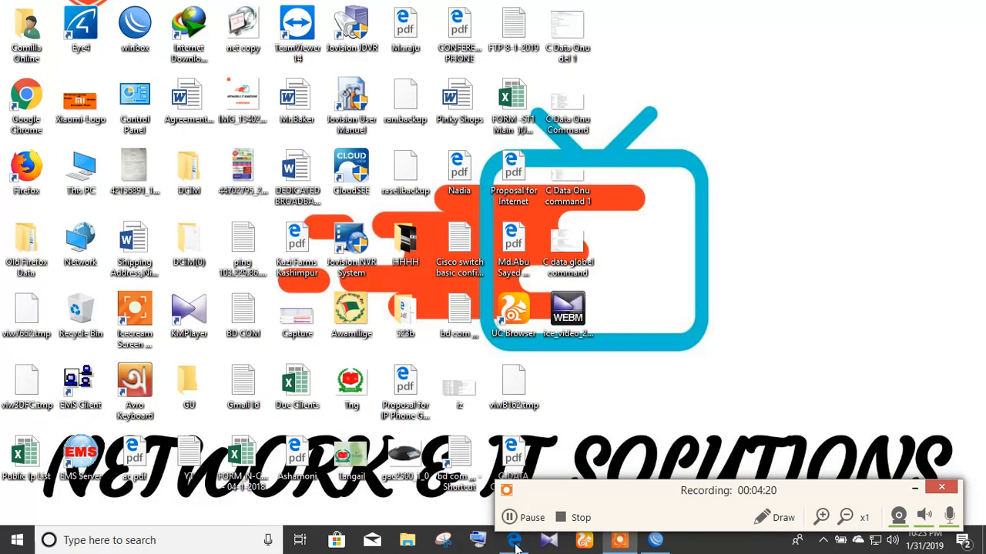
click(514, 543)
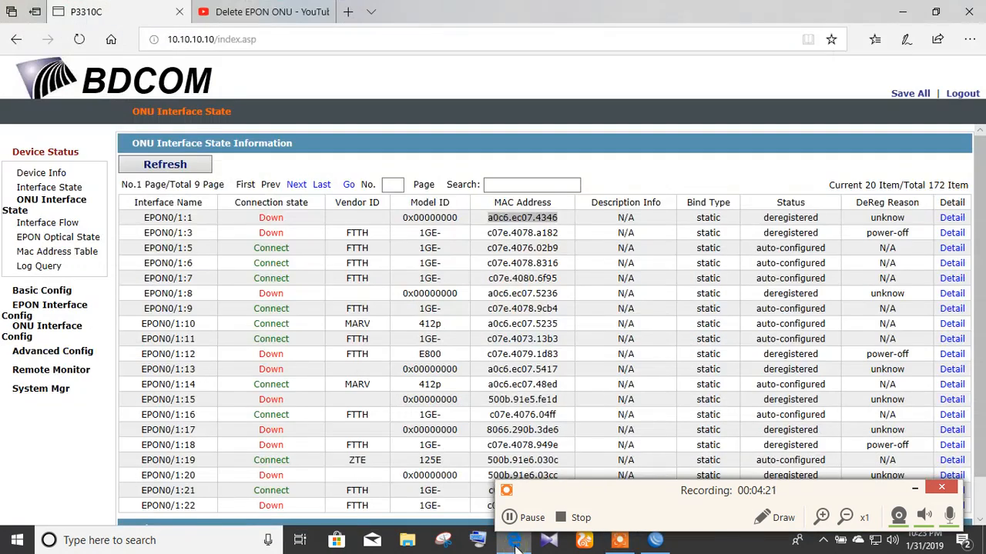
click(179, 171)
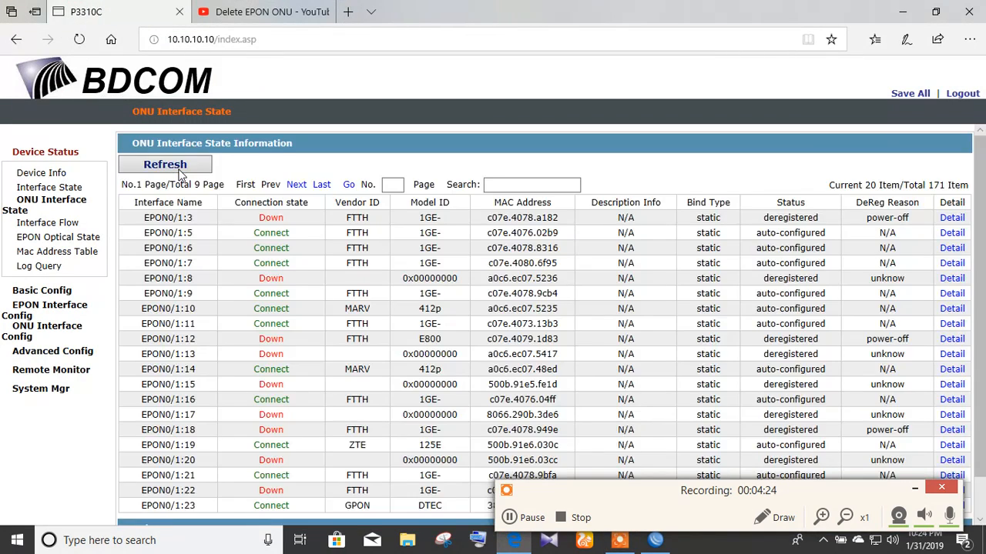
click(179, 171)
click(519, 518)
click(518, 517)
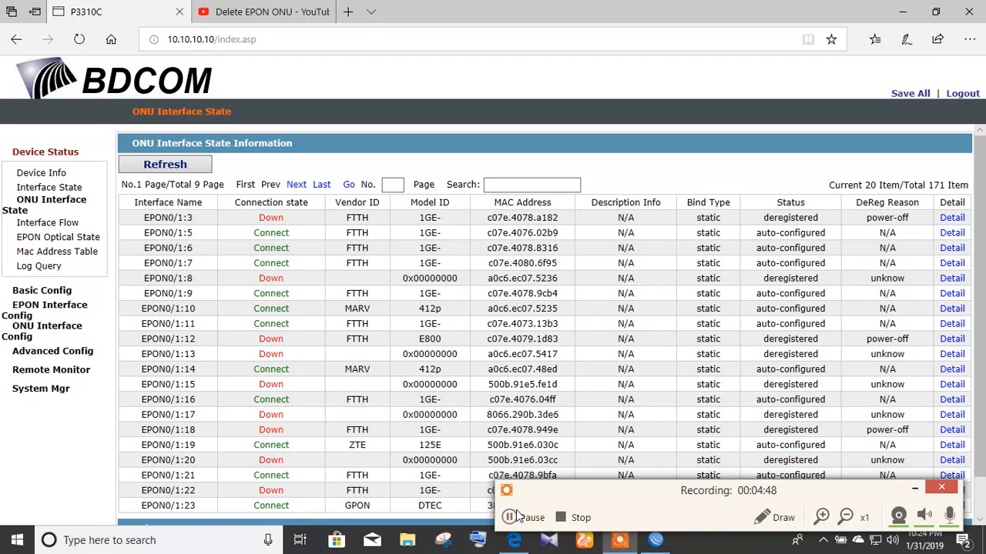
click(652, 541)
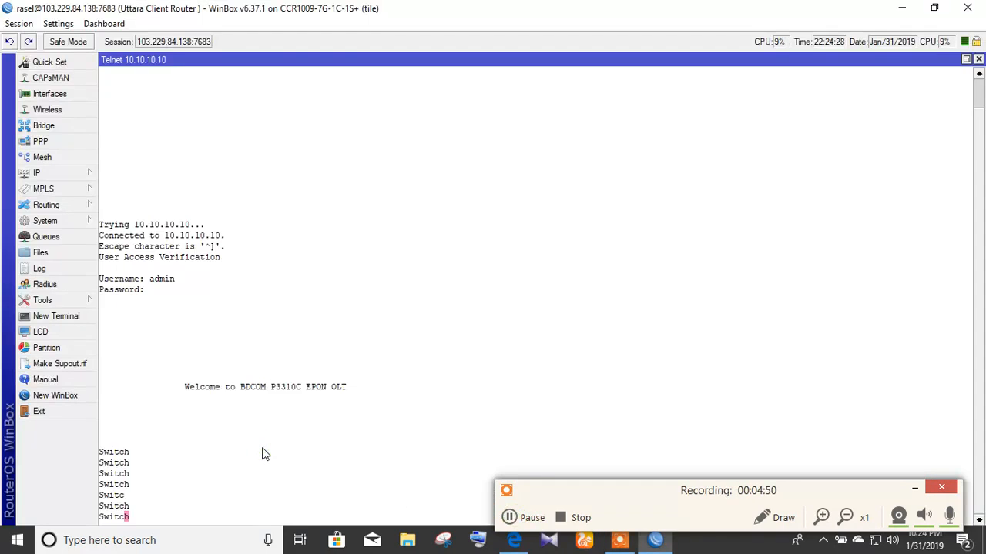
Step: Exit the interface and config modes, then save the configuration with 'wr all'
key(Return)
text(exit)
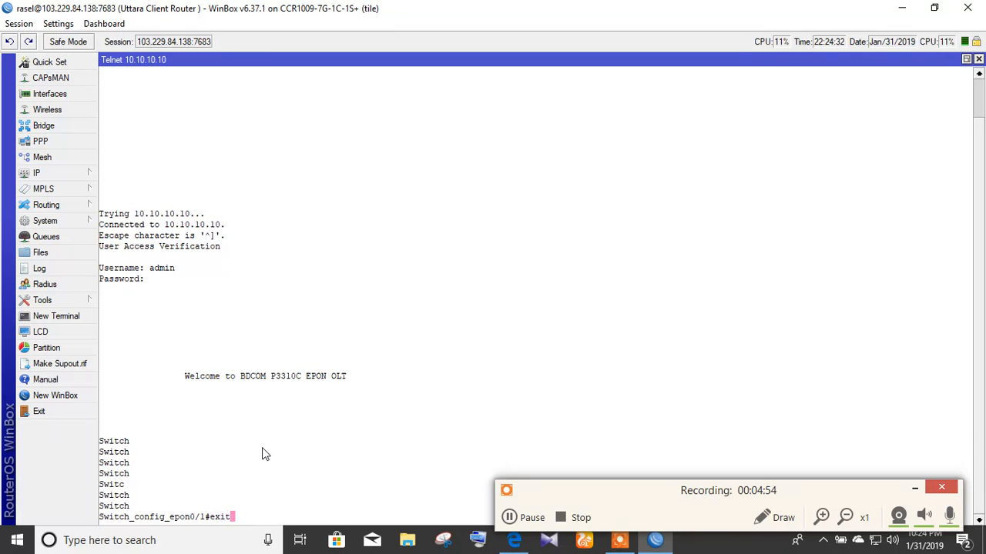
key(Return)
text(exit)
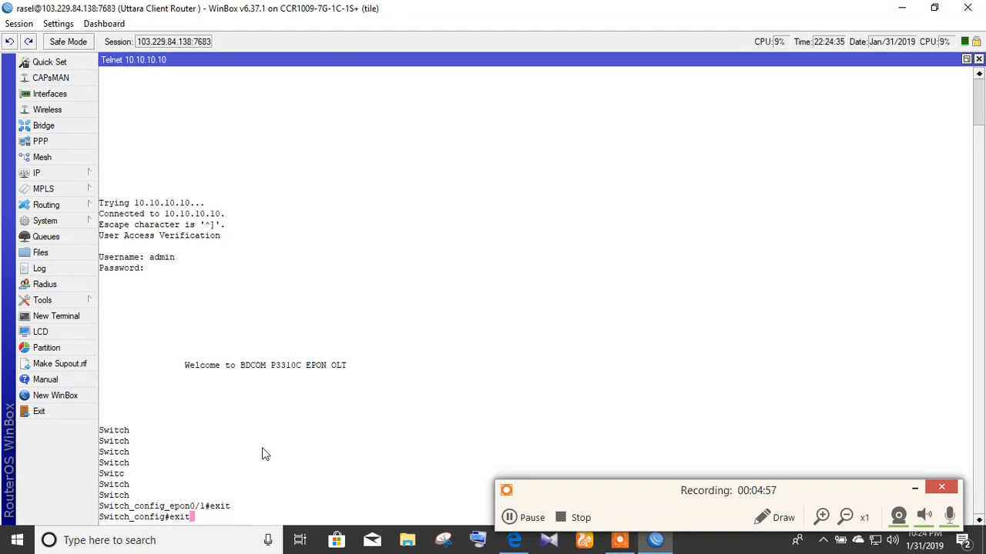
key(Return)
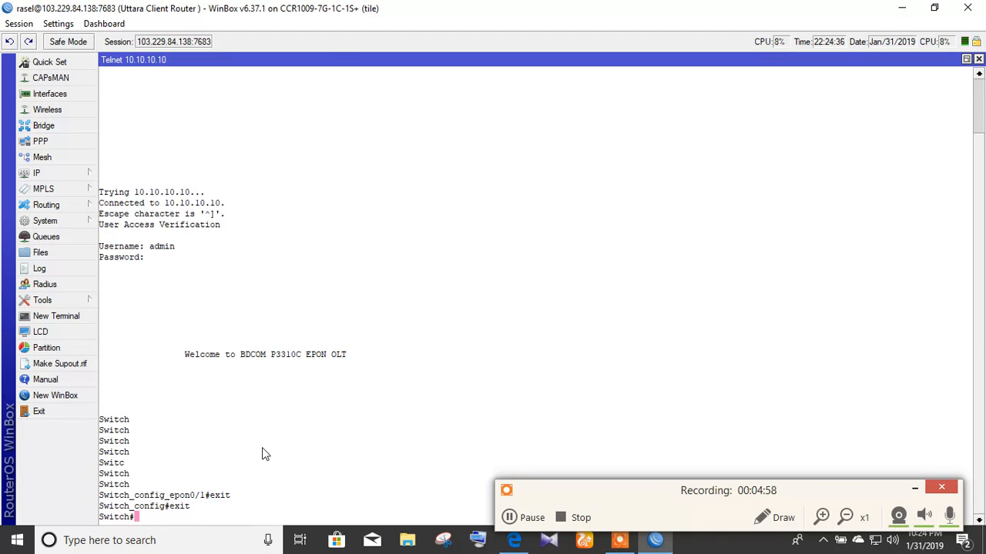
text(wr all)
key(Return)
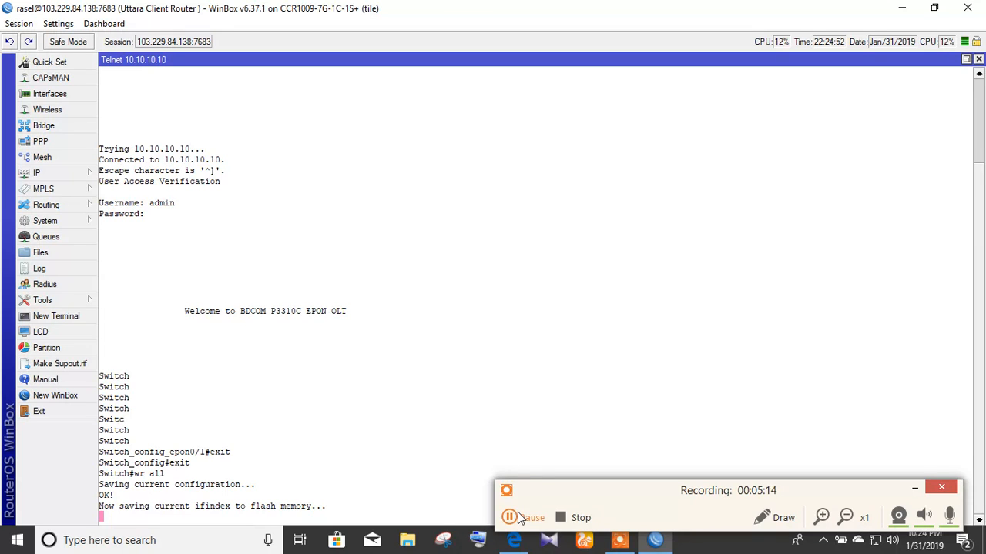
Step: Exit to close the Telnet session and minimize WinBox
text(exit)
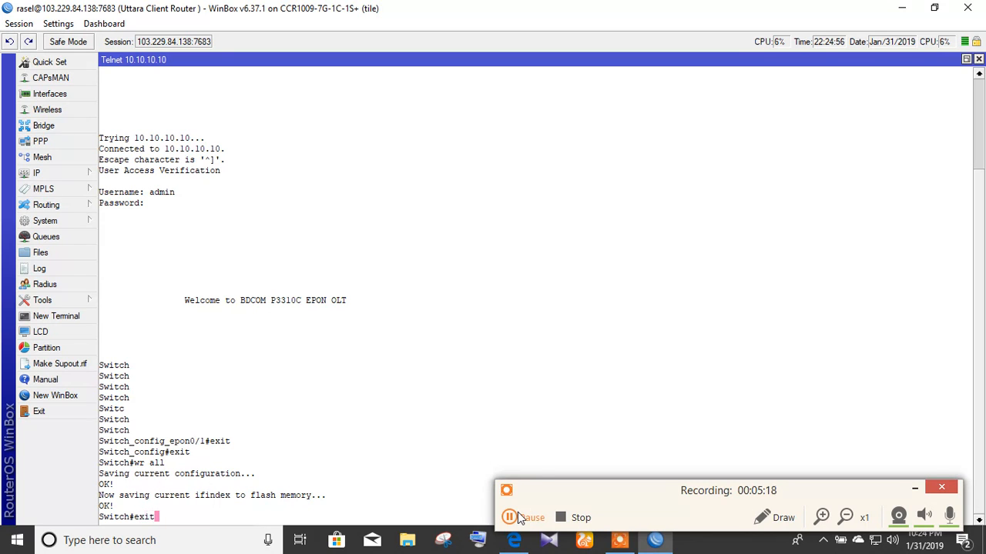
key(Return)
text(exit)
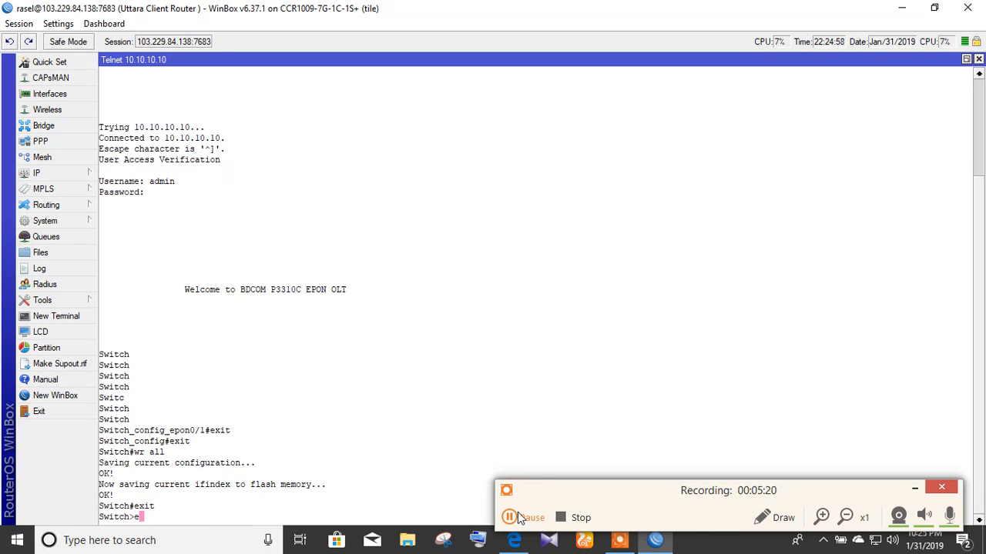
key(Return)
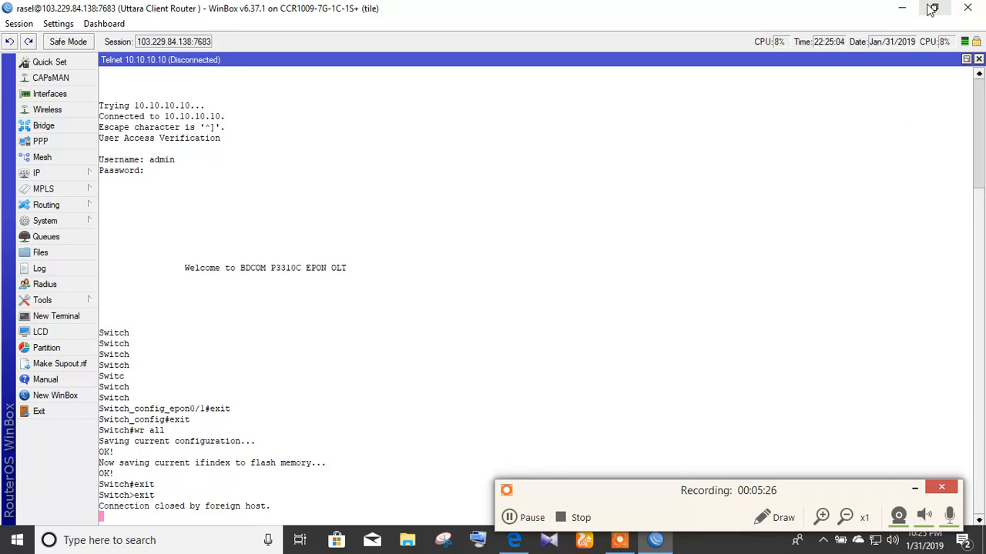
click(903, 8)
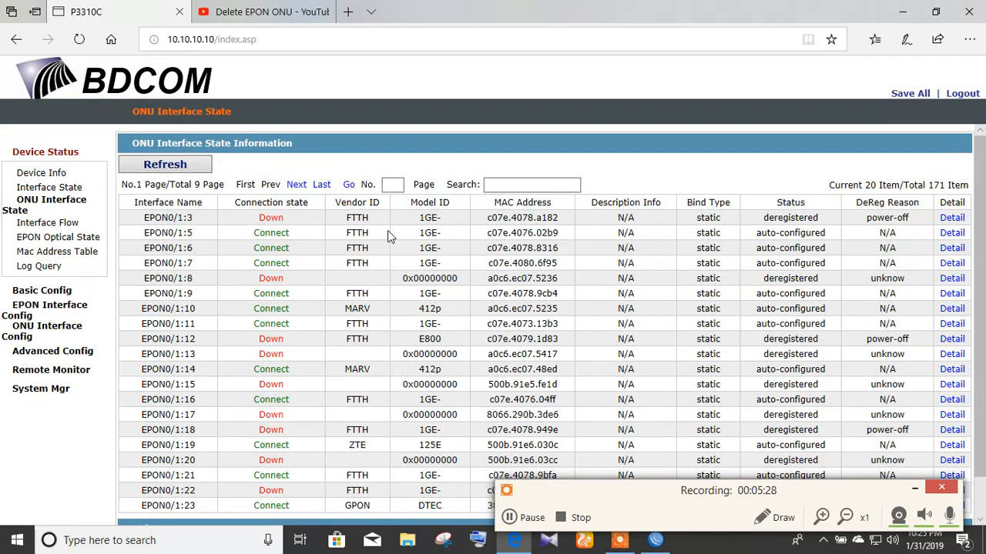
Step: Refresh the ONU list and go to page 2
click(177, 171)
scroll(216, 275, down, 1)
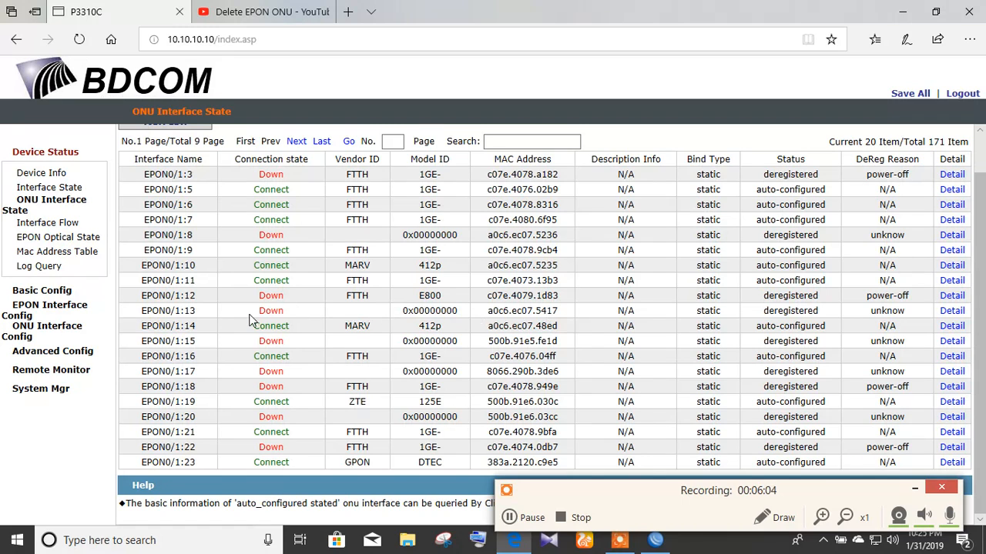
click(297, 142)
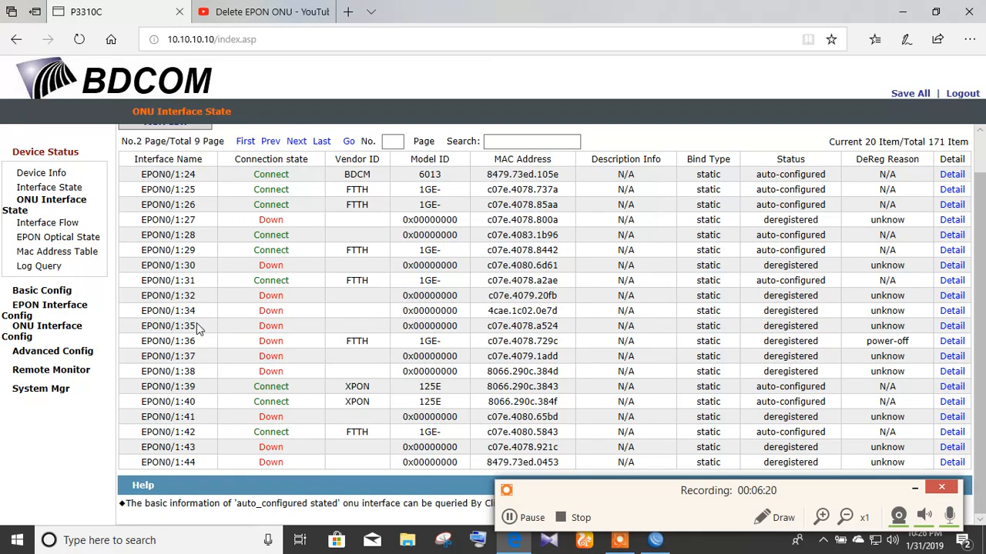
Step: Copy EPON0/1:35's MAC address c07e.4078.a524
drag(174, 325, 191, 326)
drag(485, 326, 560, 326)
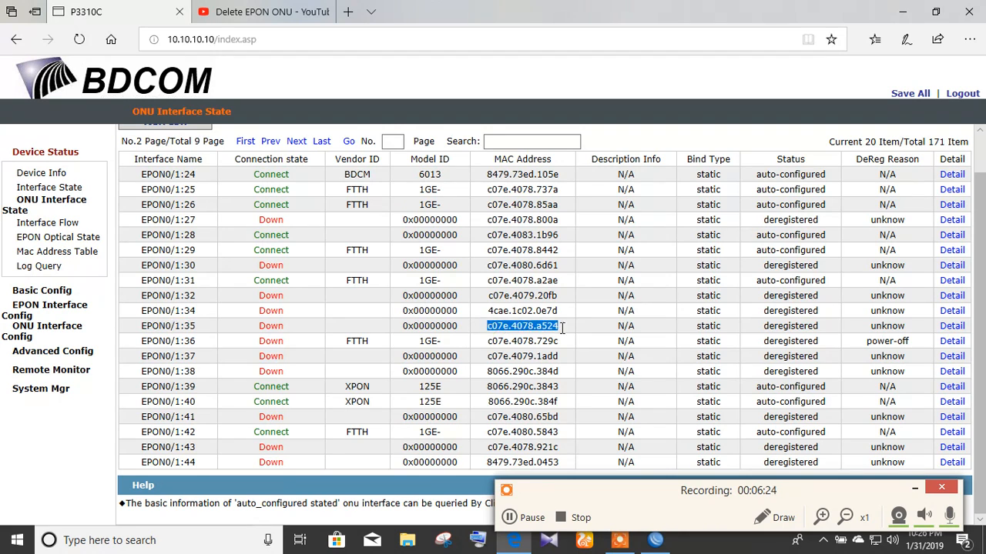
right_click(542, 329)
click(577, 433)
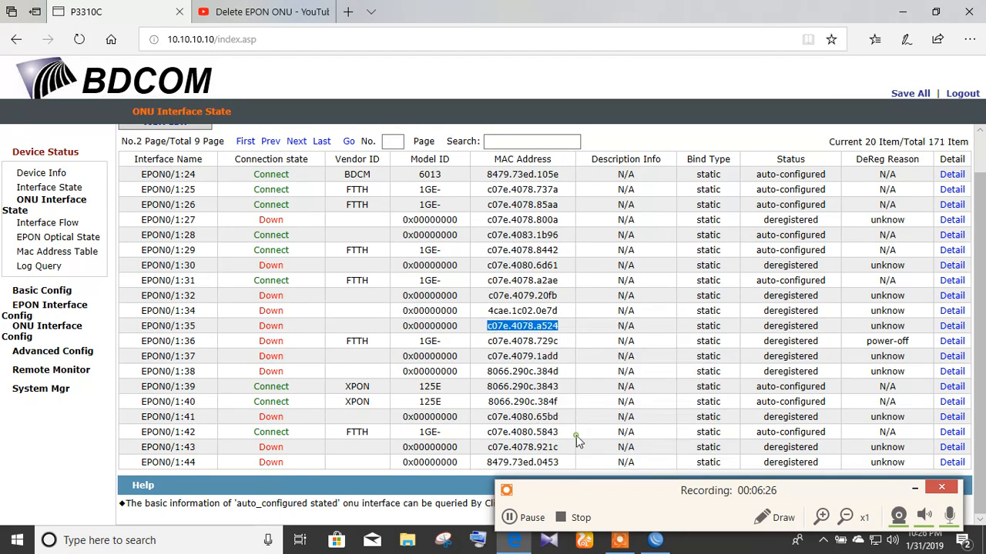
Step: Go to EPON Interface Config and open the EPON Port ONU deregister page listing epon0/1–epon0/4
click(59, 316)
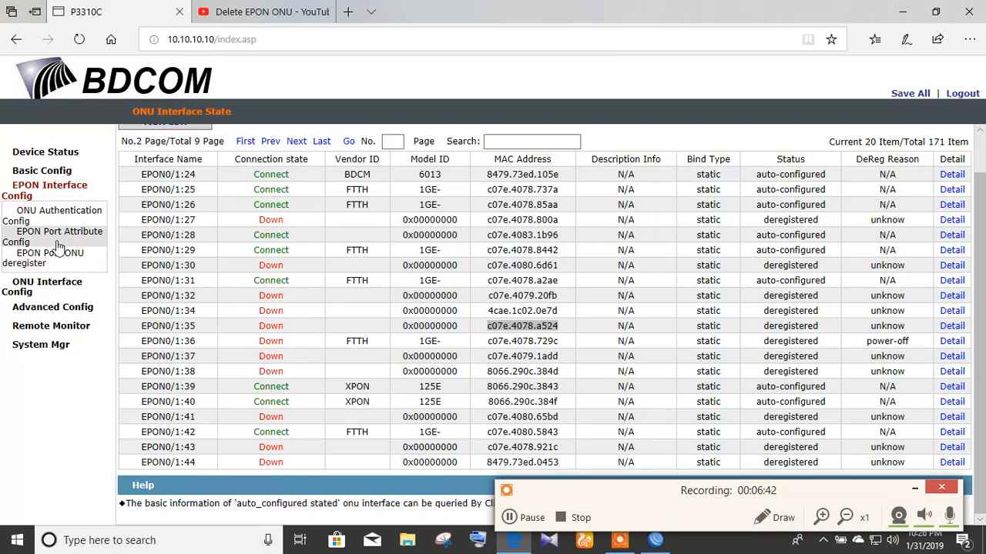
click(42, 287)
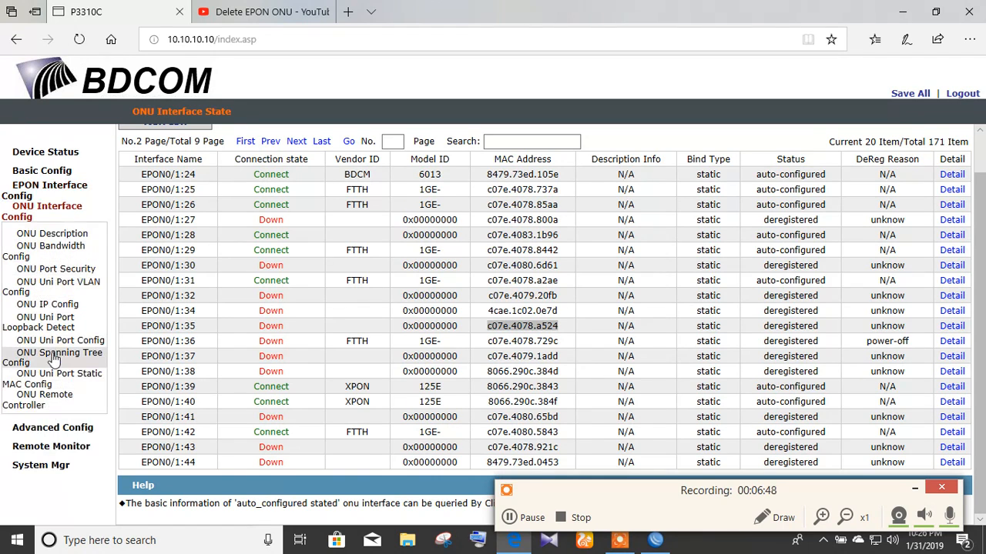
click(512, 517)
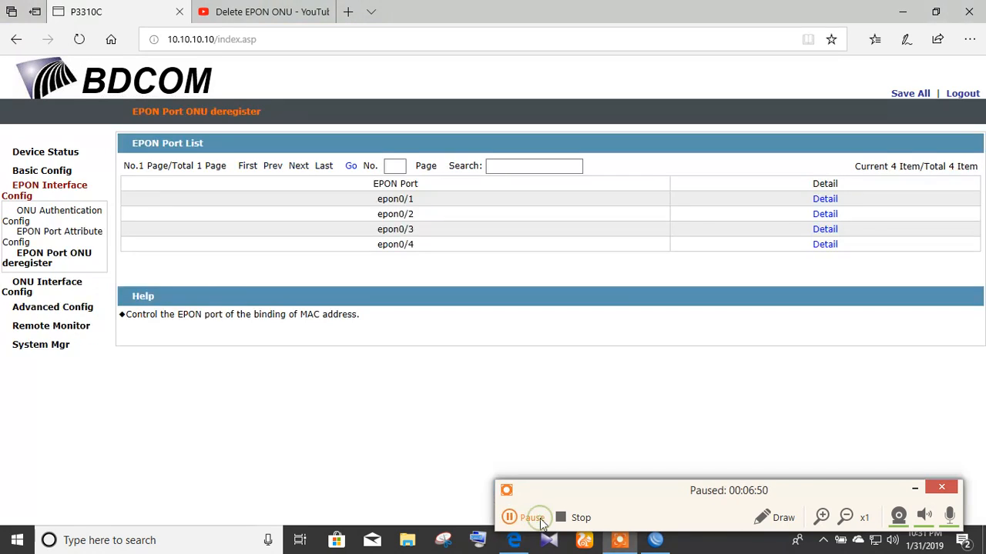
click(511, 517)
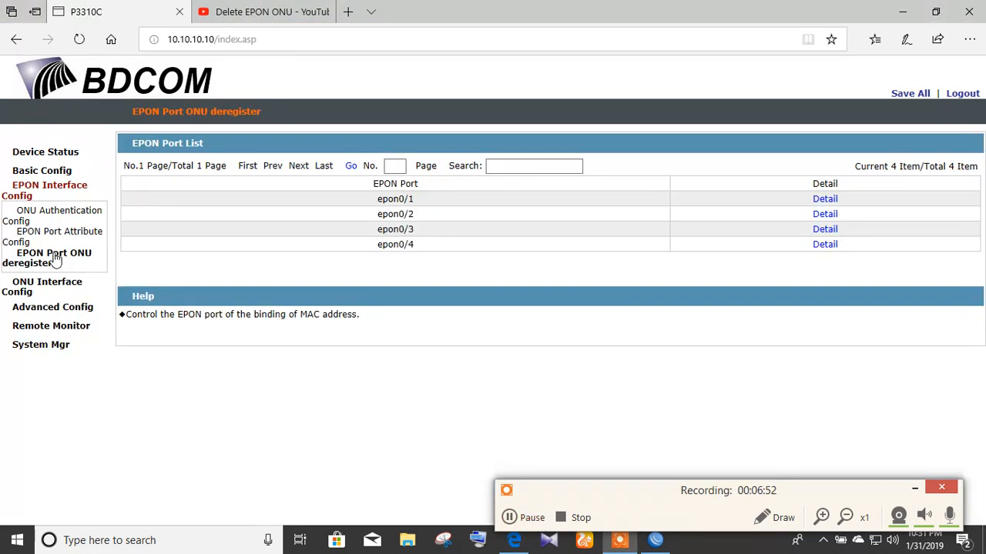